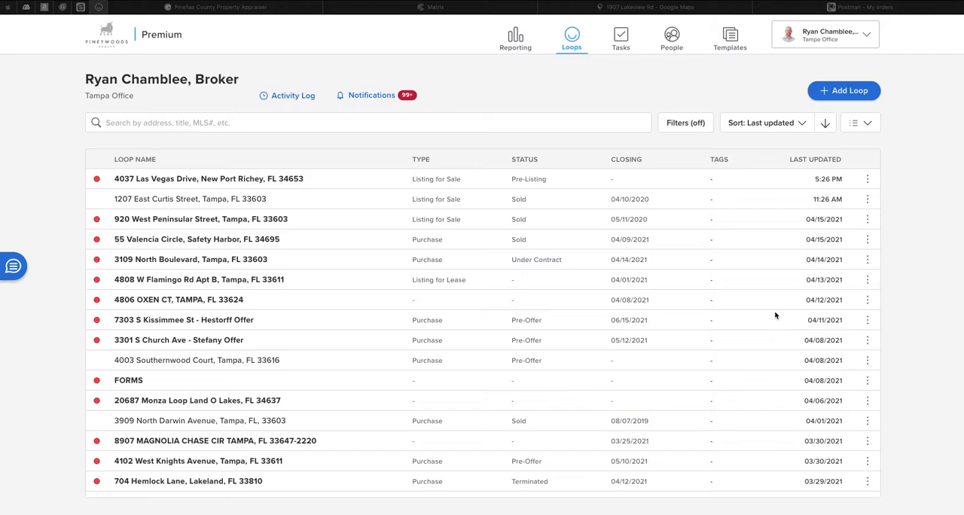
# Step: Start a new loop named with the property's street address, choosing the matching Clearwater, FL suggestion
pyautogui.click(849, 94)
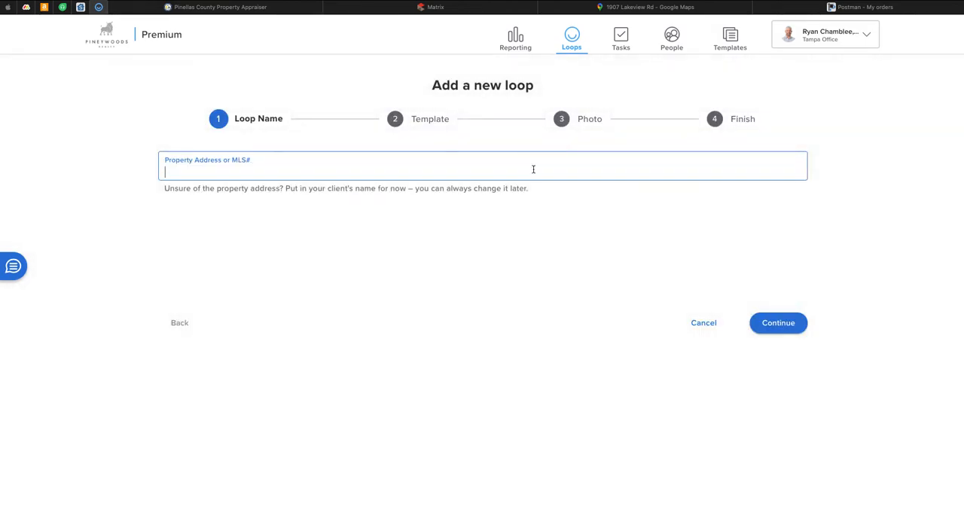
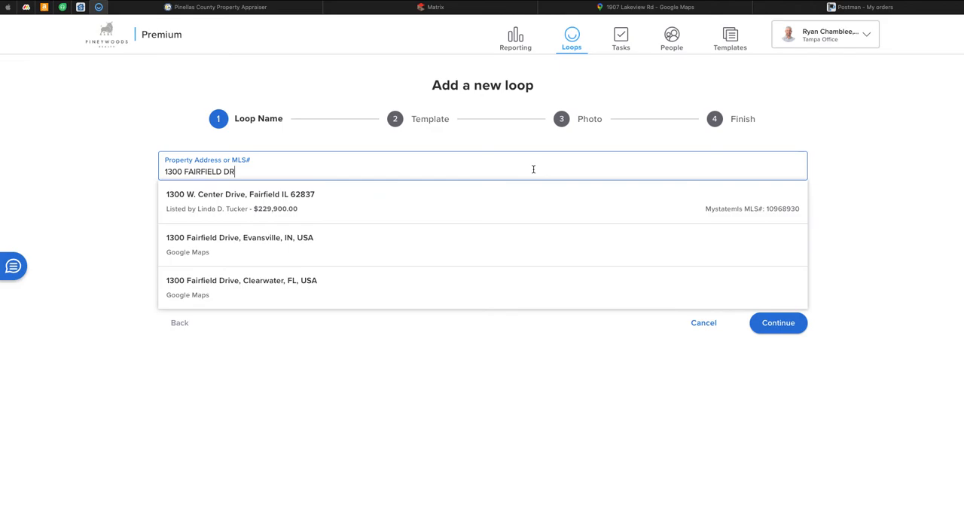
pyautogui.write(', clear')
pyautogui.click(321, 201)
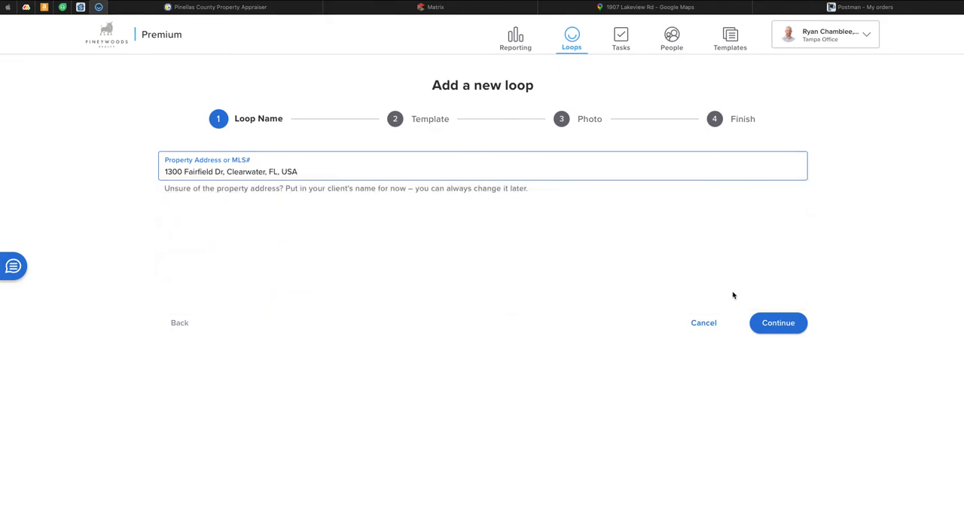
pyautogui.click(779, 325)
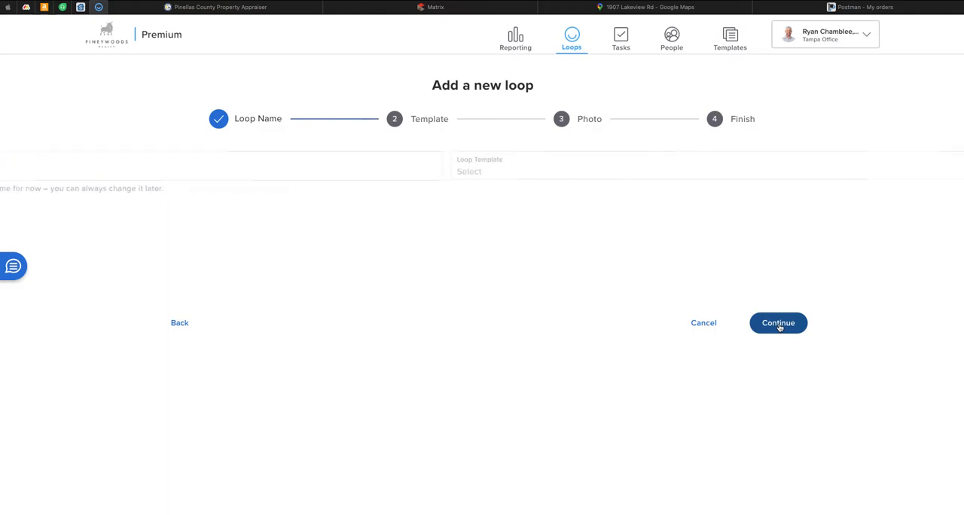
# Step: Apply the Listing Loop template and finish creating the loop without a photo
pyautogui.click(497, 171)
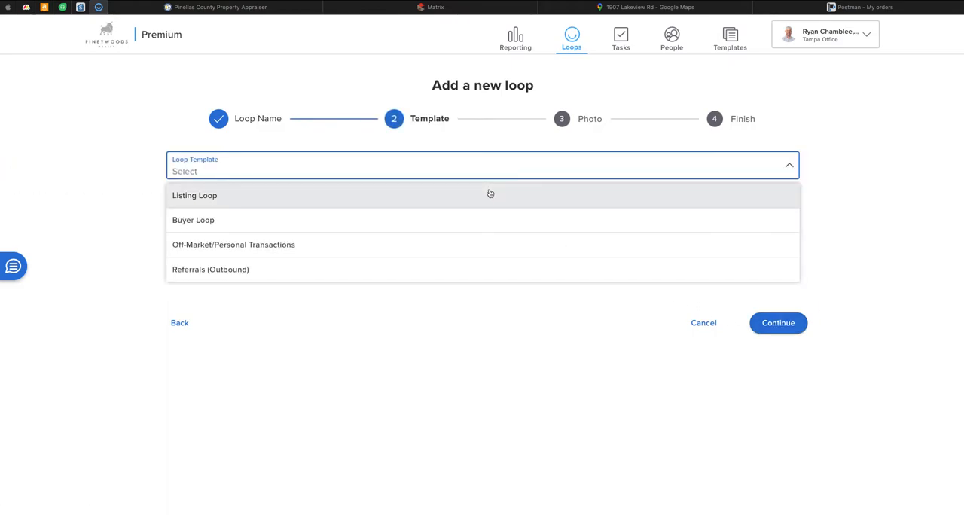
pyautogui.click(490, 195)
pyautogui.click(778, 325)
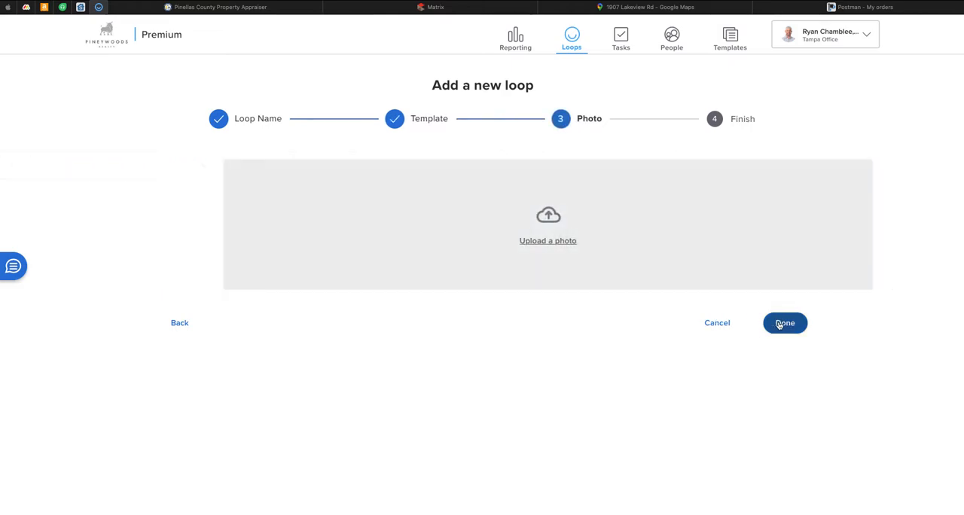
pyautogui.click(779, 324)
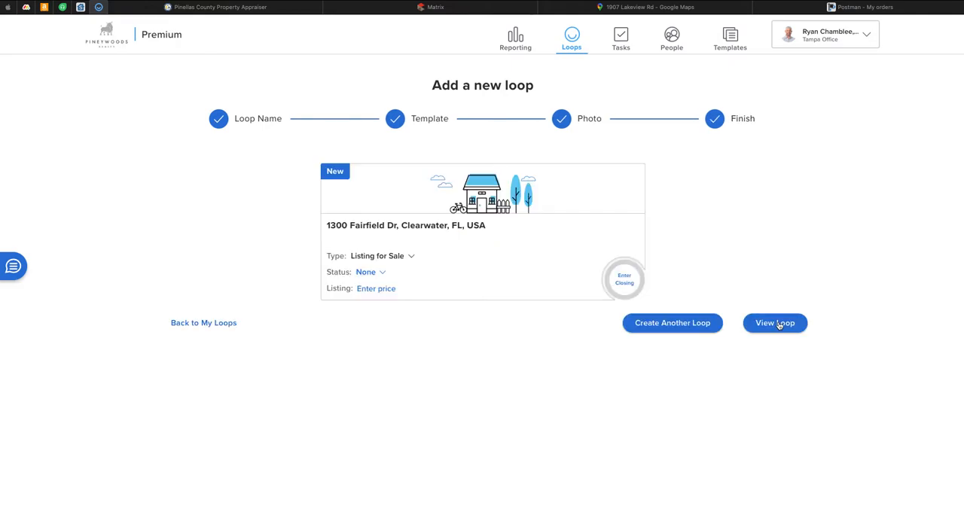
# Step: Open the new loop's details, set the loop name to use the property address, and save
pyautogui.click(418, 232)
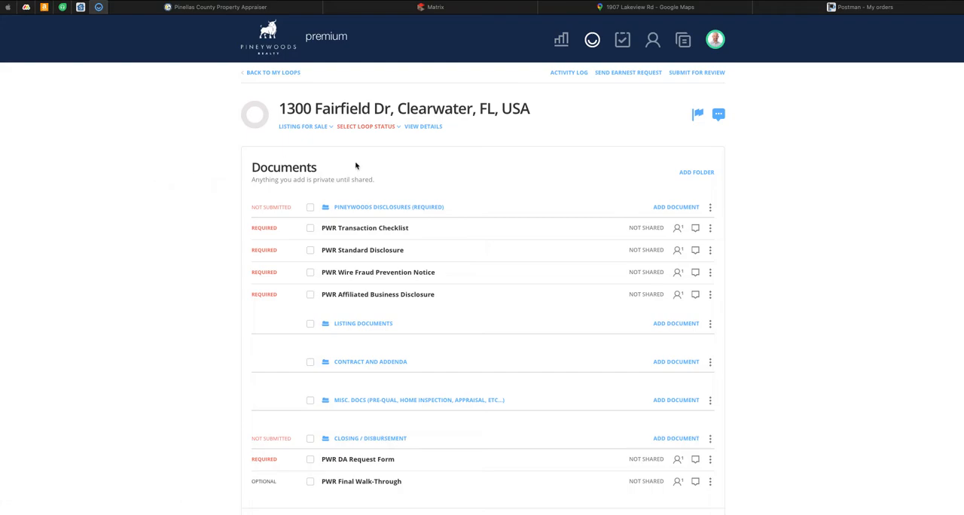
pyautogui.click(425, 127)
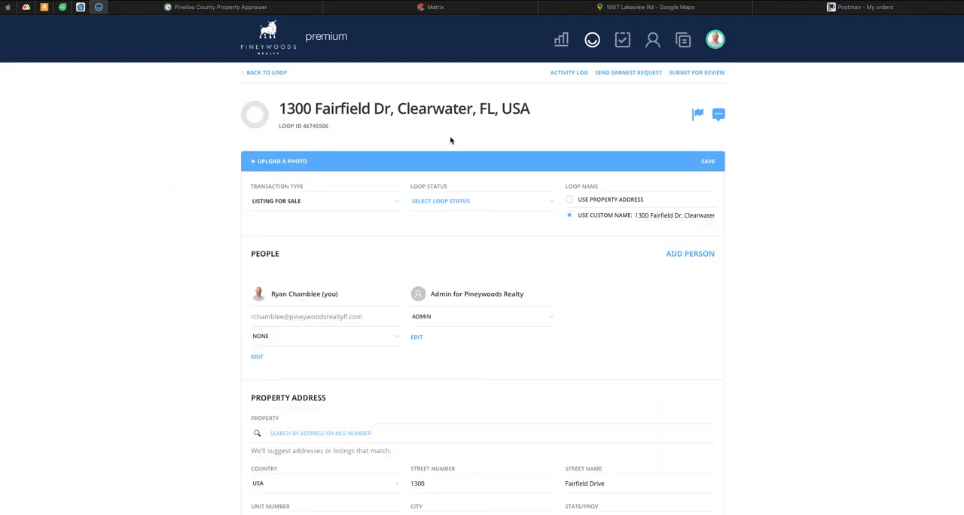
pyautogui.click(571, 202)
pyautogui.click(708, 162)
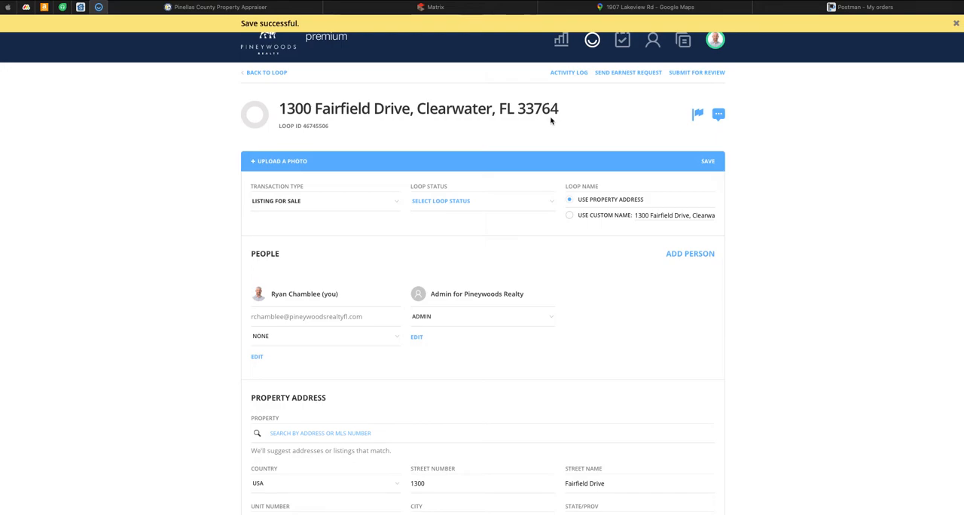
# Step: Set the broker's own role in the loop to Listing Agent
pyautogui.scroll(-2, 166, 245)
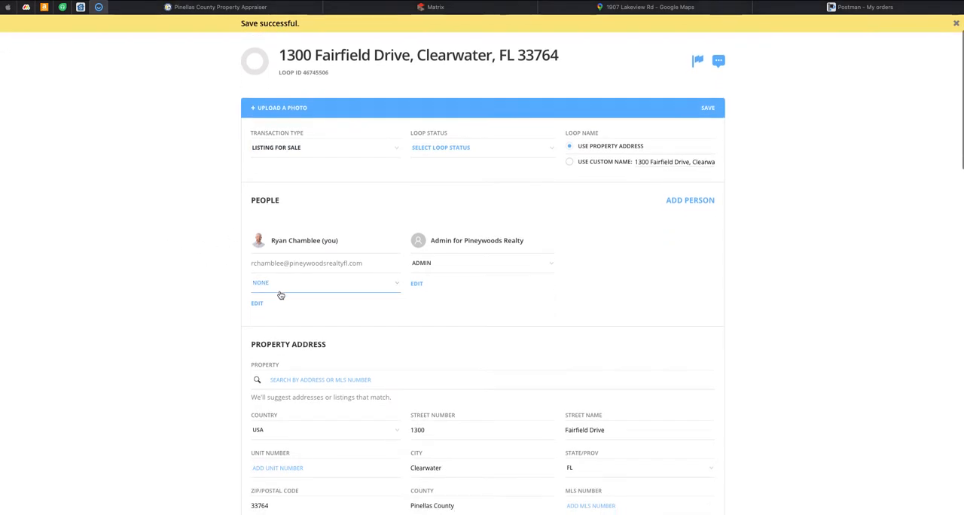
pyautogui.click(304, 284)
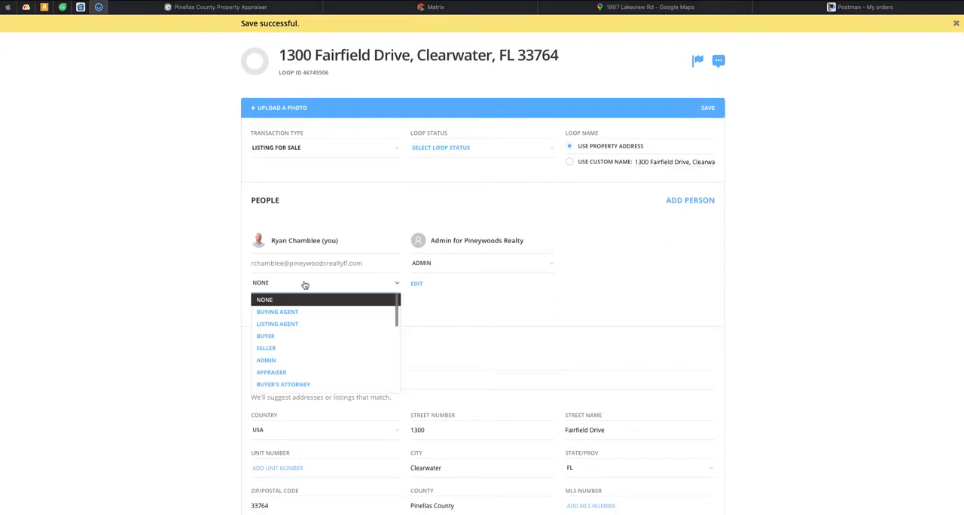
pyautogui.click(305, 324)
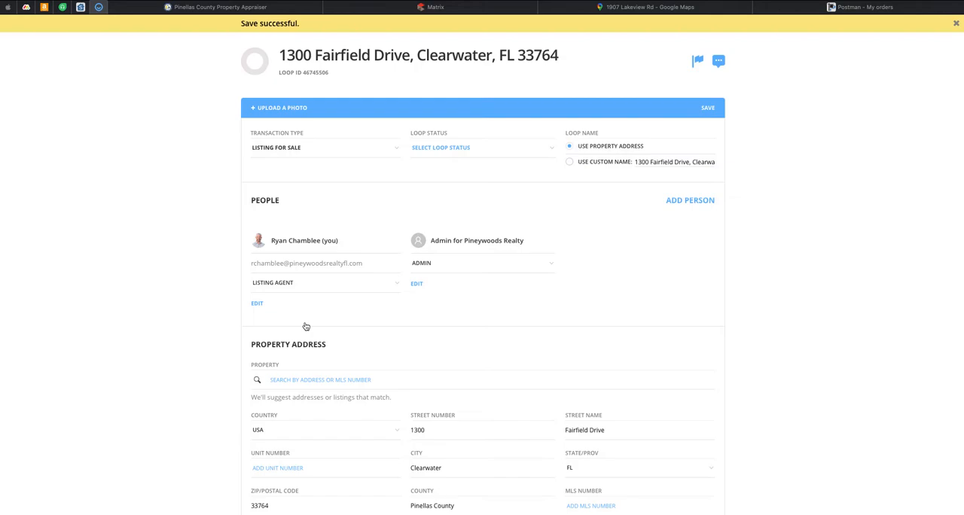
# Step: Add the property owner to the loop as Seller, using the full name from the Pinellas County Property Appraiser record
pyautogui.click(676, 205)
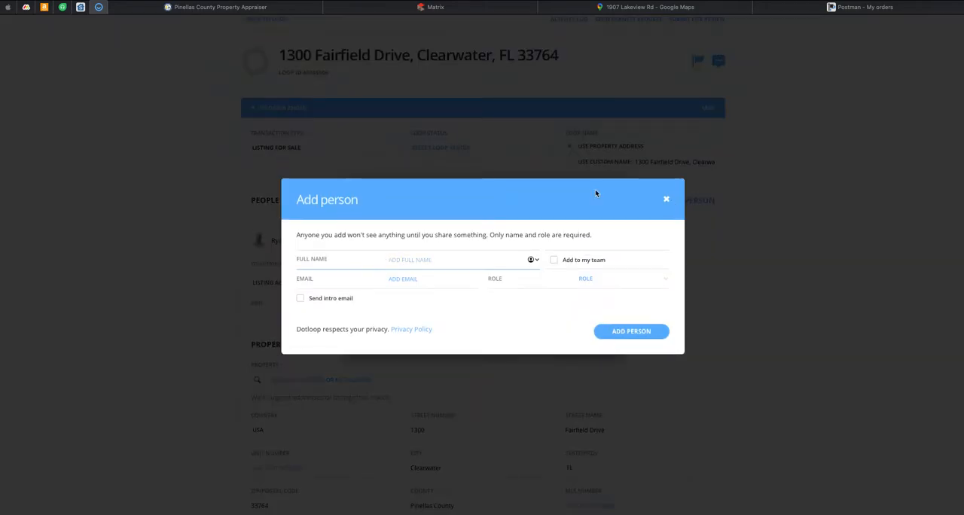
pyautogui.click(238, 9)
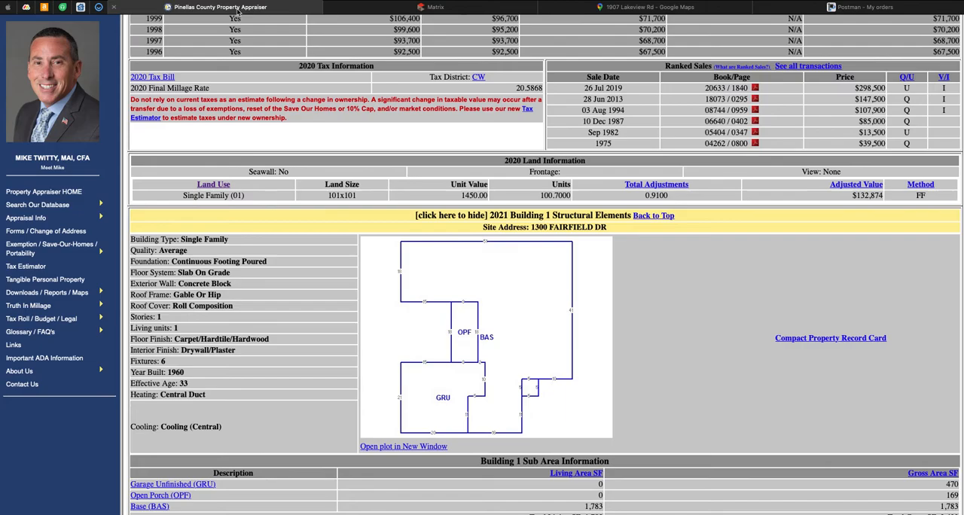
pyautogui.scroll(3, 360, 213)
pyautogui.scroll(8, 360, 211)
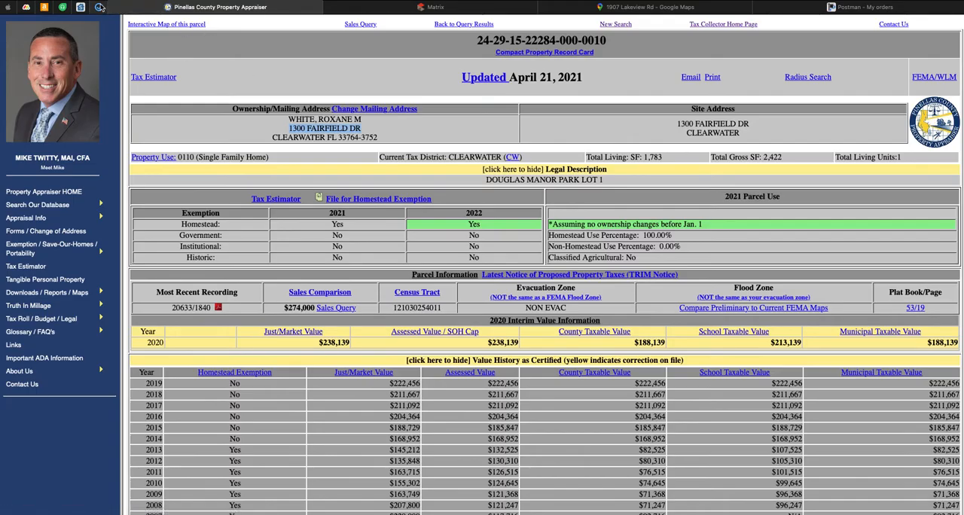
pyautogui.hotkey('ctrl', 'shift', 'Tab')
pyautogui.write('R')
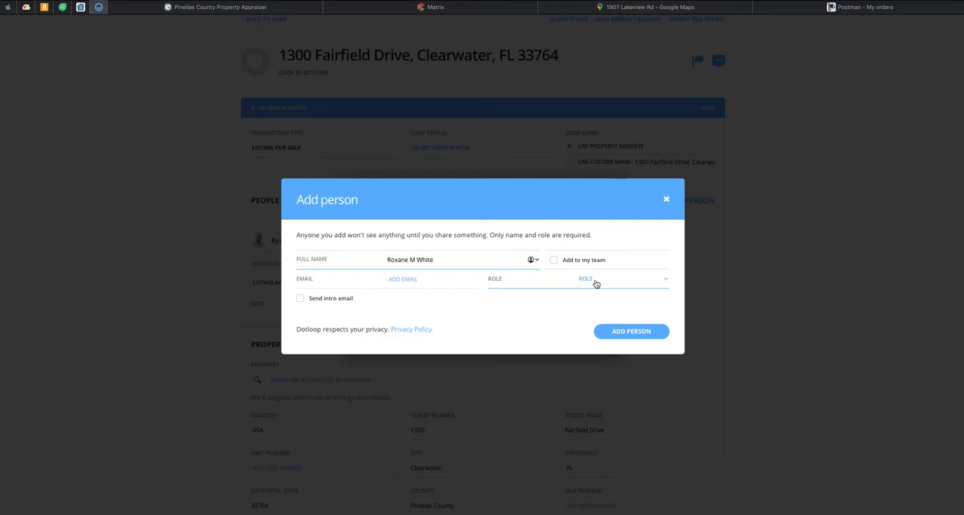
pyautogui.click(596, 283)
pyautogui.click(594, 344)
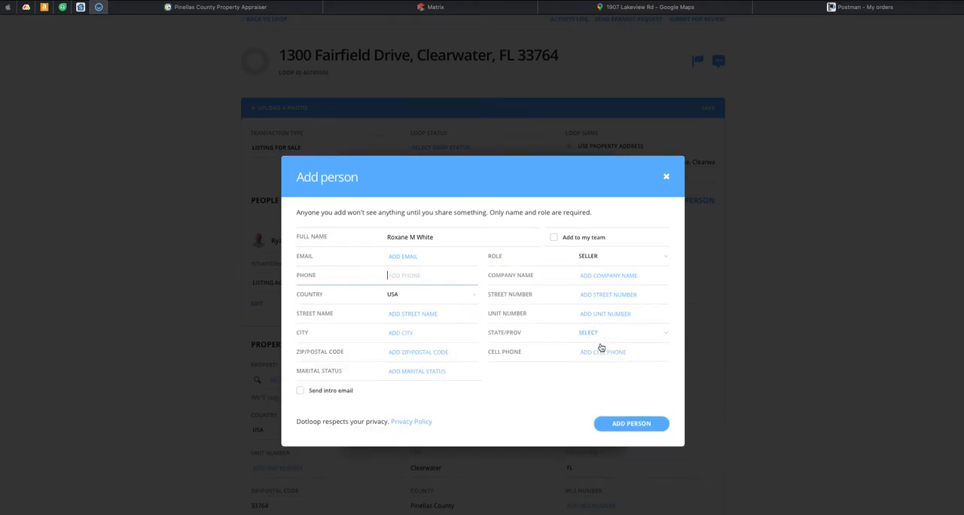
pyautogui.click(631, 389)
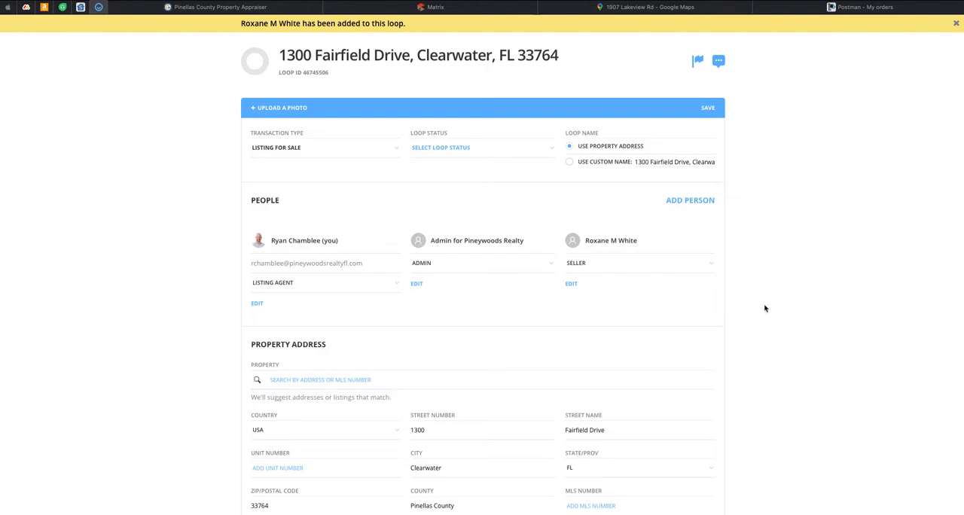
# Step: Copy the parcel number from the Pinellas County Property Appraiser record into the loop's Parcel/Tax ID
pyautogui.scroll(-5, 764, 308)
pyautogui.click(307, 361)
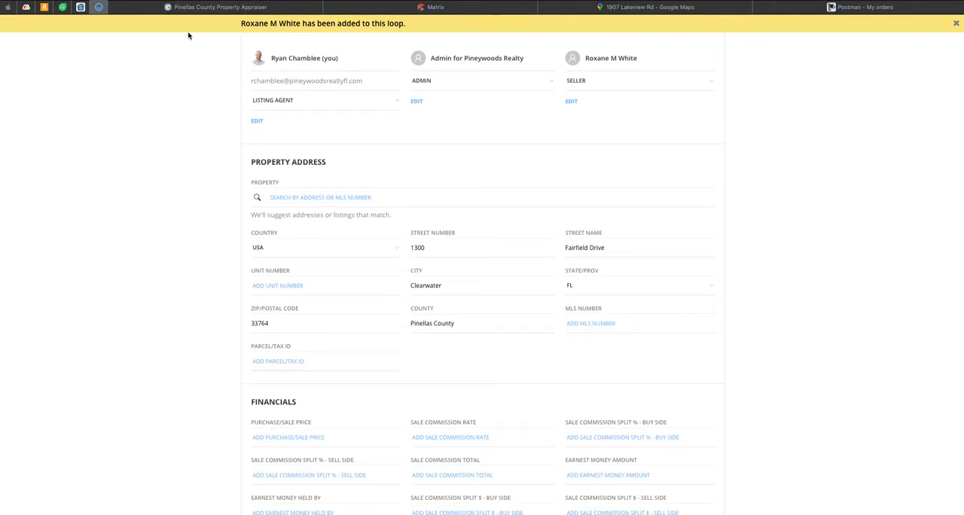
pyautogui.click(186, 9)
pyautogui.scroll(10, 437, 171)
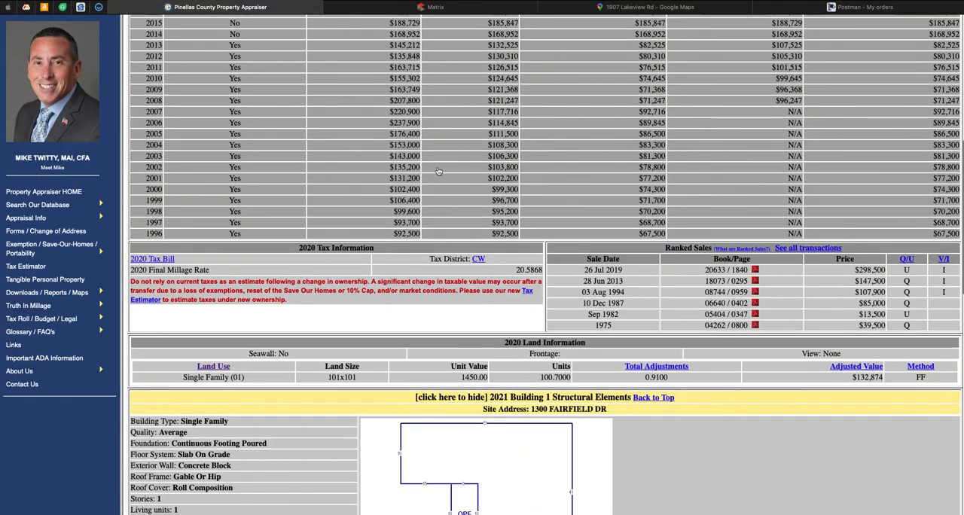
pyautogui.scroll(2, 437, 172)
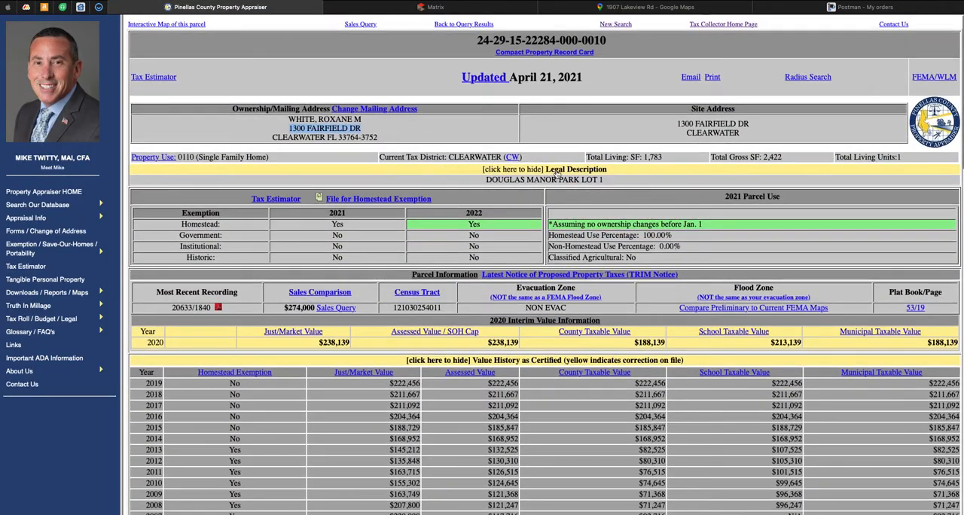
pyautogui.moveTo(617, 43); pyautogui.dragTo(477, 41)
pyautogui.hotkey('ctrl', 'c')
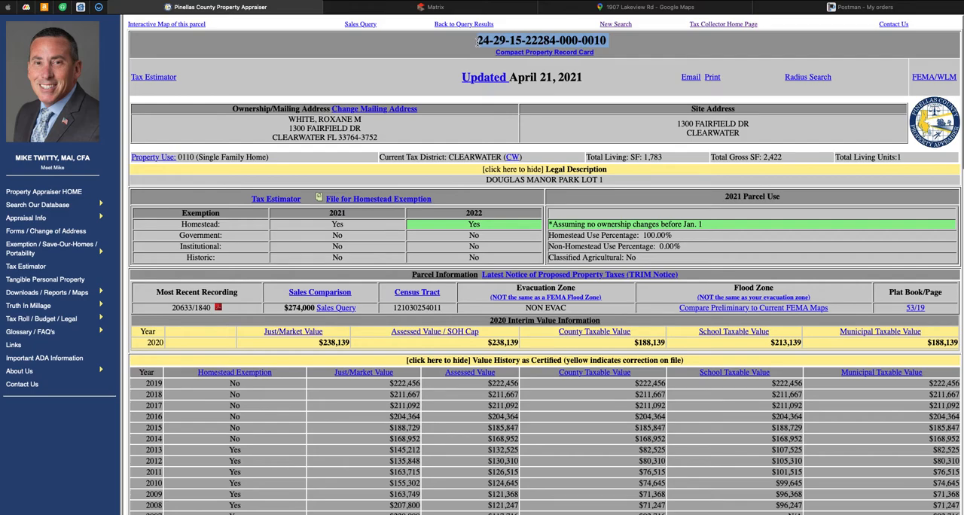
pyautogui.click(102, 19)
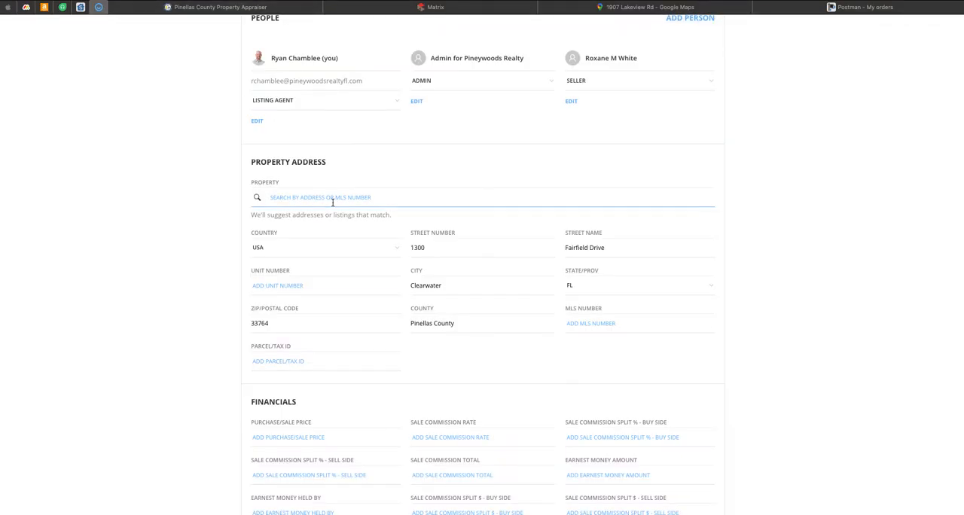
pyautogui.click(324, 360)
pyautogui.hotkey('ctrl', 'v')
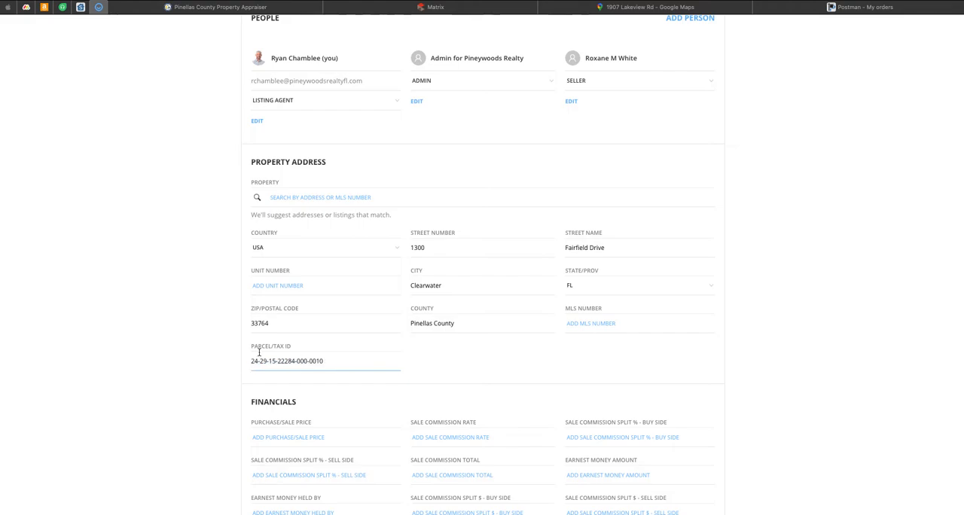
# Step: Copy the legal description from the Pinellas County Property Appraiser record into the loop's Geographic Description section
pyautogui.scroll(-5, 216, 320)
pyautogui.scroll(-6, 217, 321)
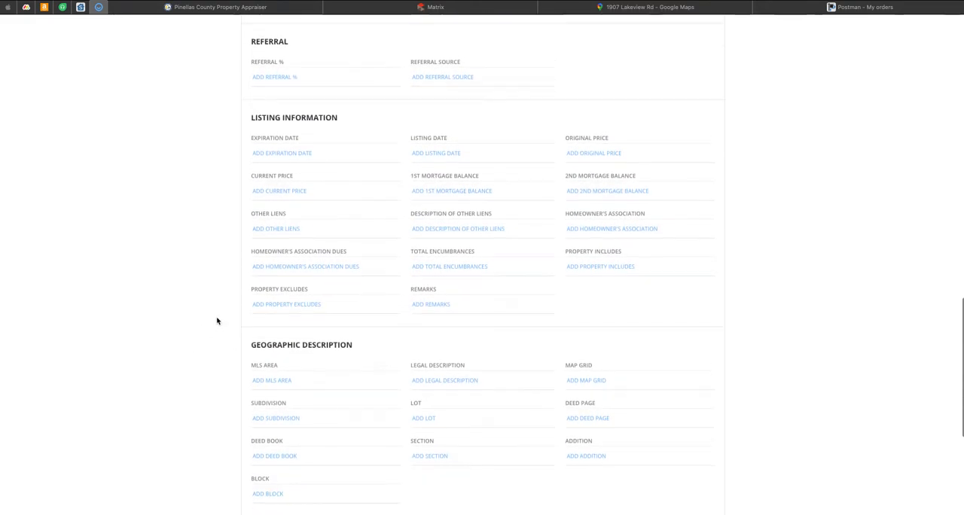
pyautogui.scroll(-1, 216, 320)
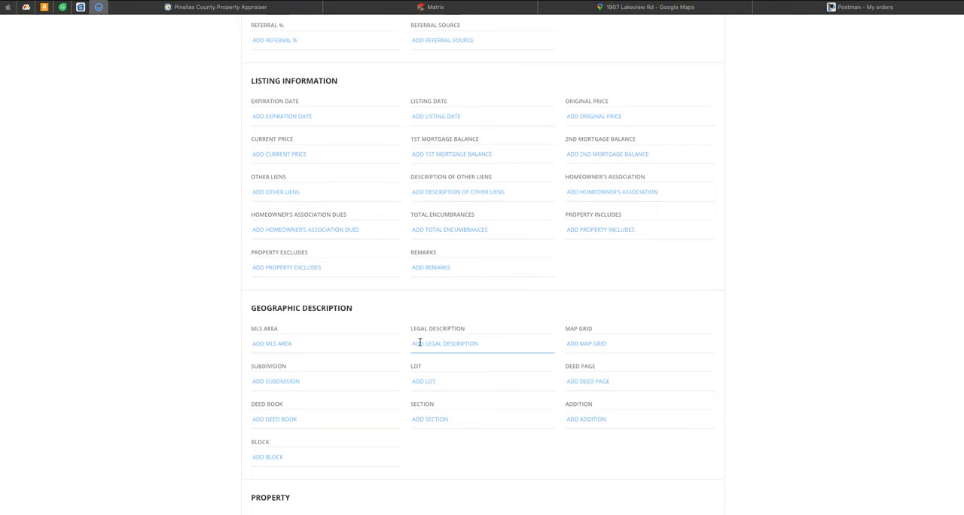
pyautogui.click(248, 7)
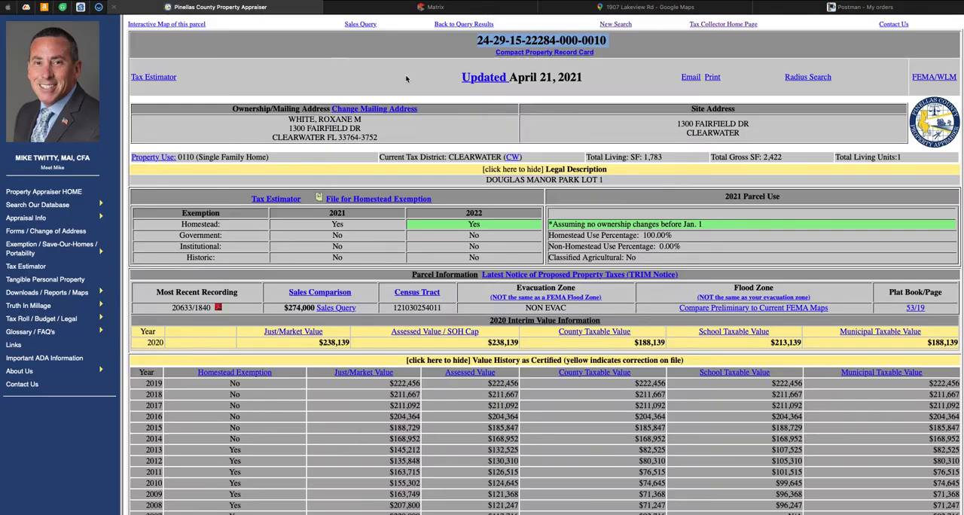
pyautogui.moveTo(606, 180); pyautogui.dragTo(487, 179)
pyautogui.press('super+c')
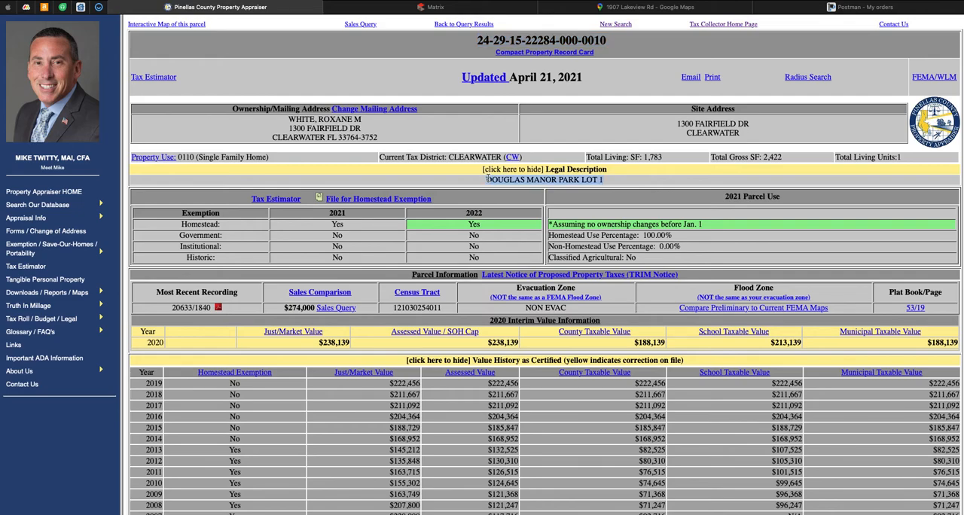
pyautogui.click(98, 7)
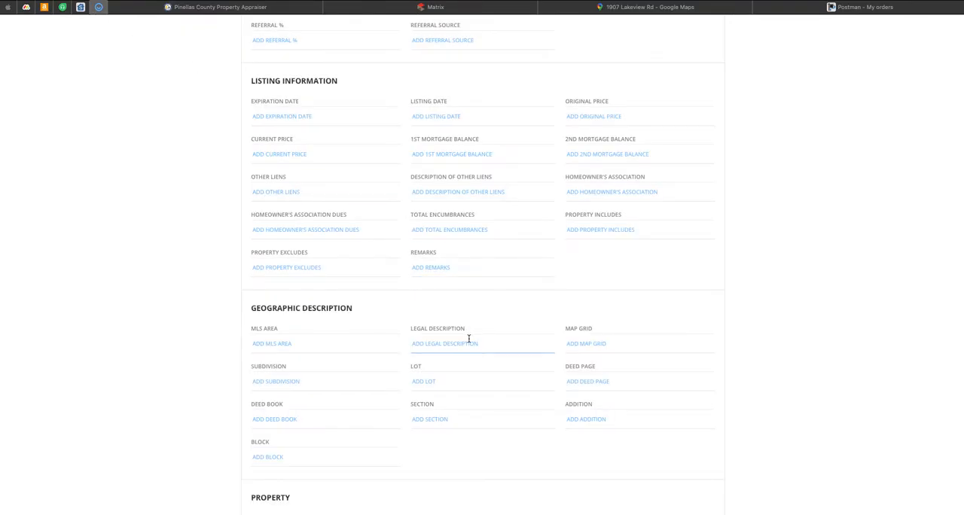
pyautogui.press('super+v')
# Step: Save the loop details and return to the loop's documents page
pyautogui.scroll(15, 835, 192)
pyautogui.scroll(3, 836, 192)
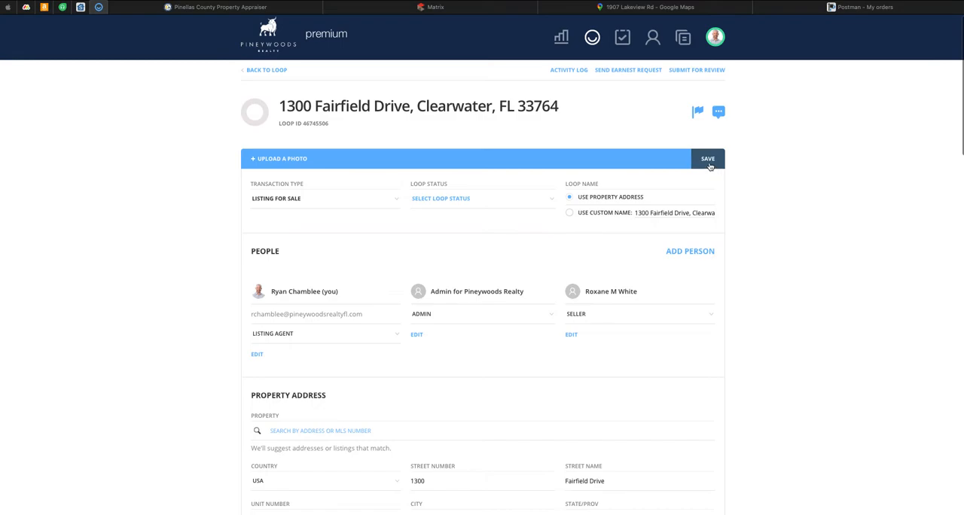
pyautogui.click(708, 160)
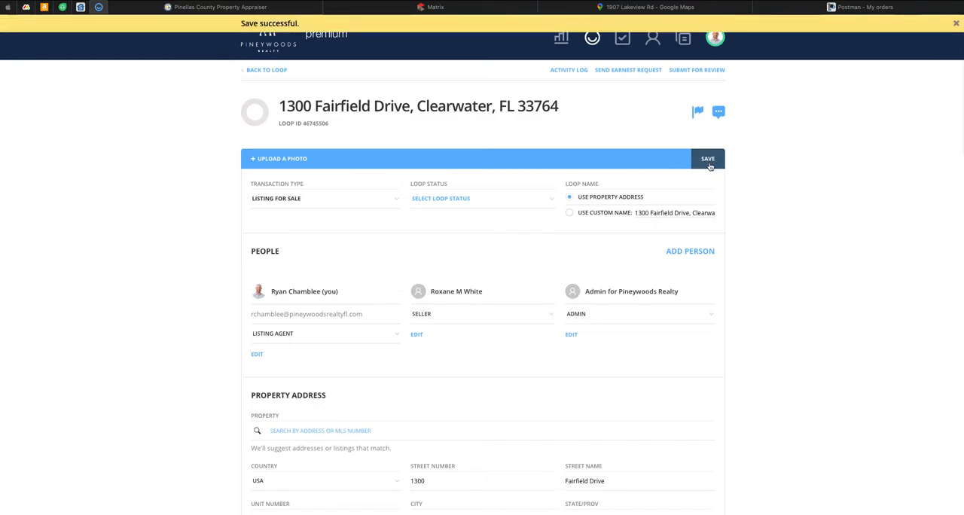
pyautogui.click(271, 71)
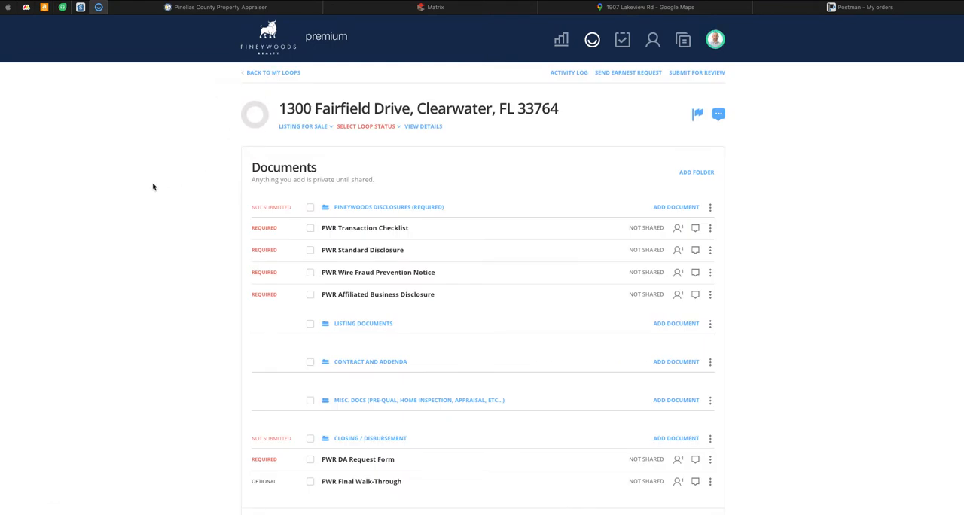
# Step: Set the loop status to Pre-Listing and bring the full document folder list into view
pyautogui.click(350, 128)
pyautogui.click(357, 139)
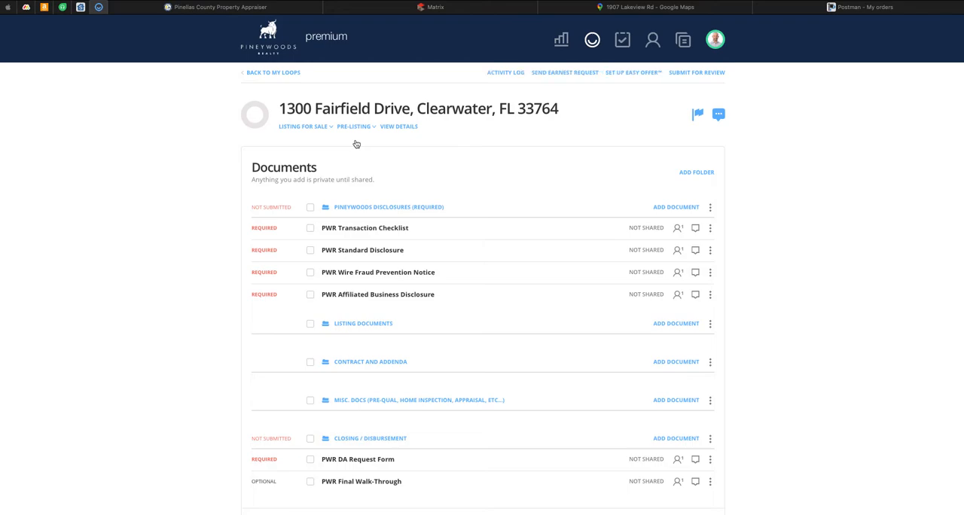
pyautogui.scroll(-3, 184, 191)
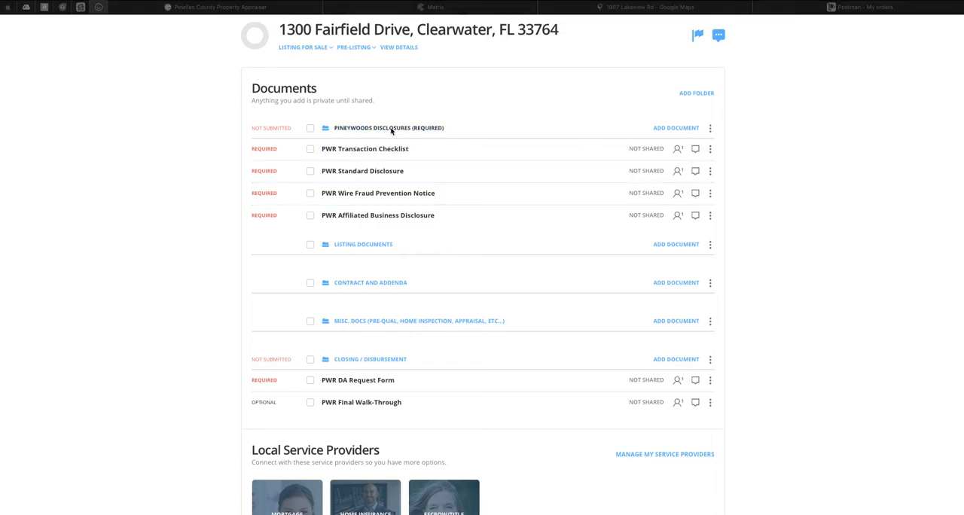
# Step: Start adding documents from templates to the Listing Documents folder, using the Florida Interactive Forms library
pyautogui.scroll(-2, 391, 131)
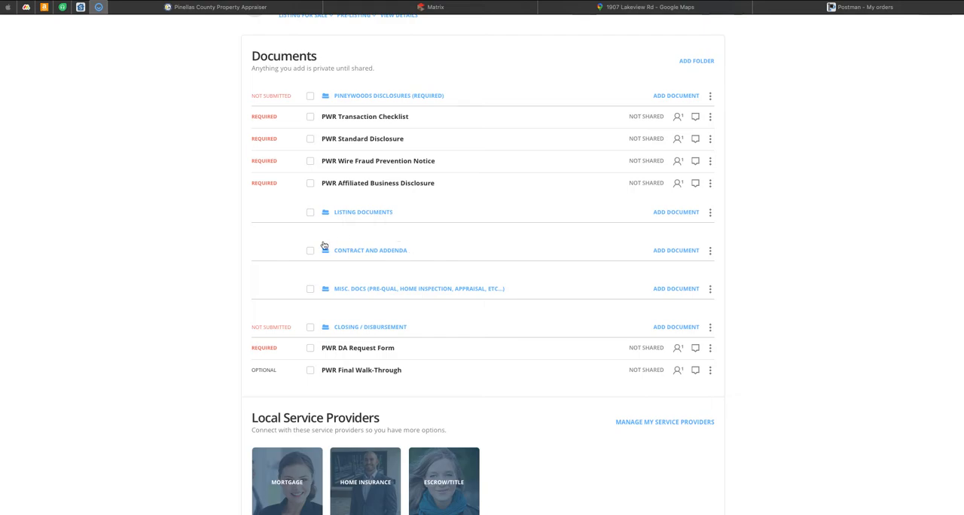
pyautogui.scroll(-1, 322, 246)
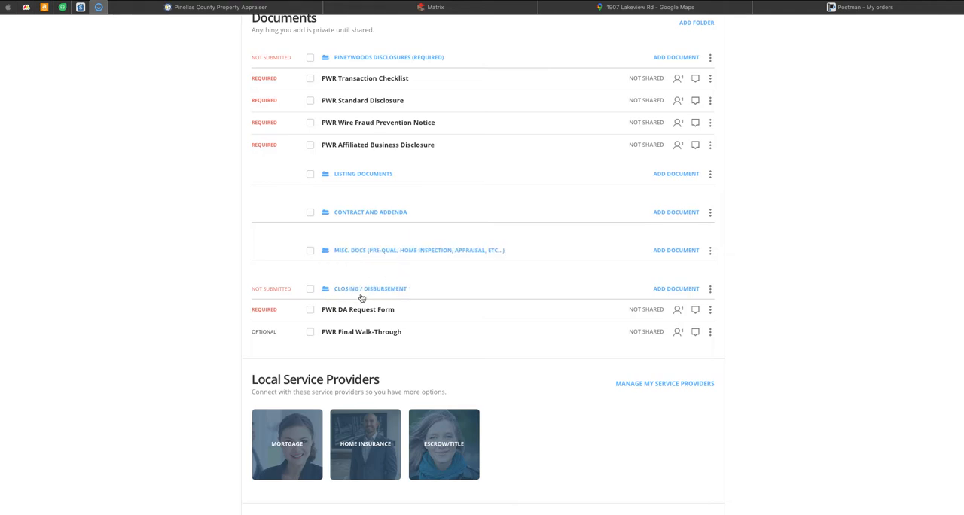
pyautogui.scroll(2, 362, 298)
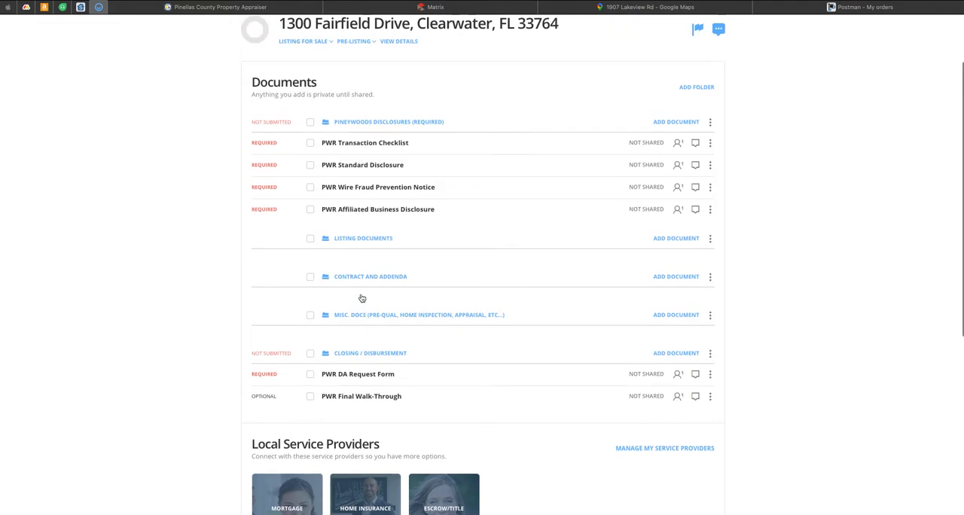
pyautogui.click(669, 238)
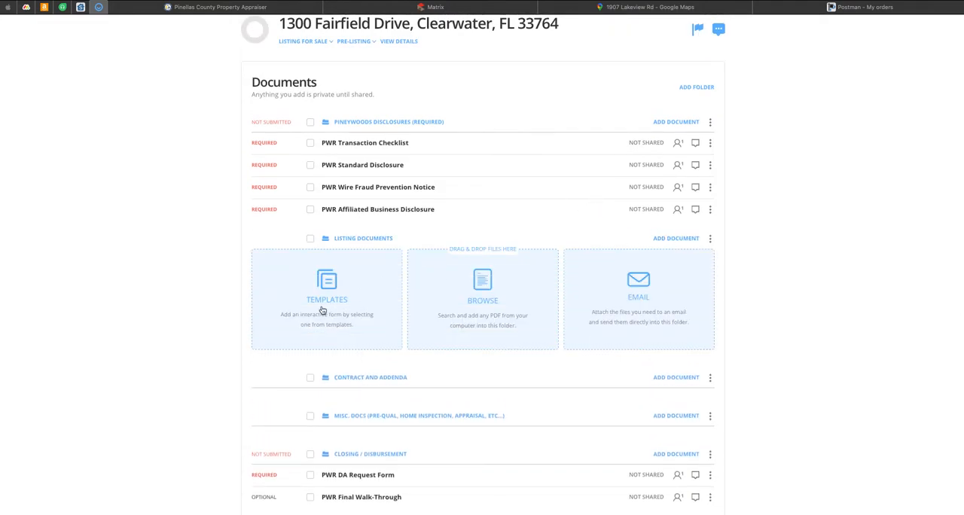
pyautogui.click(322, 310)
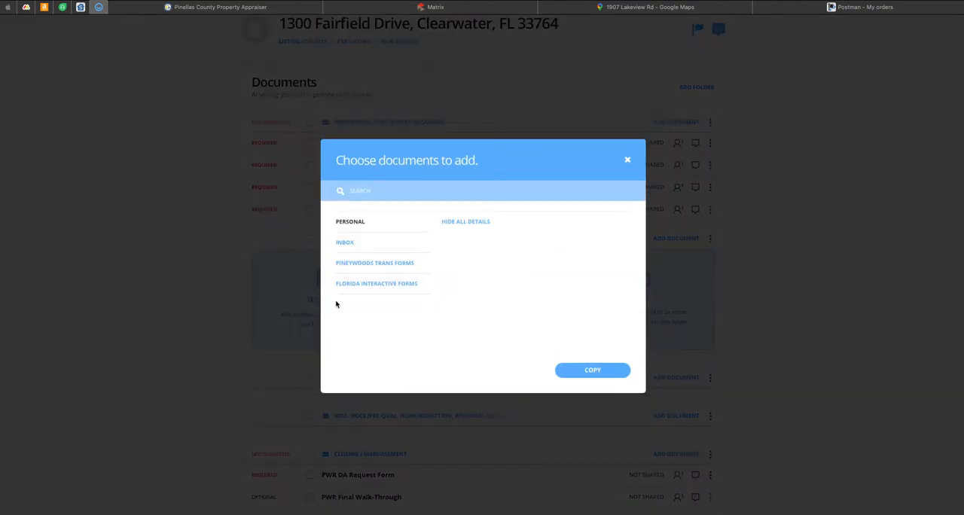
pyautogui.click(370, 284)
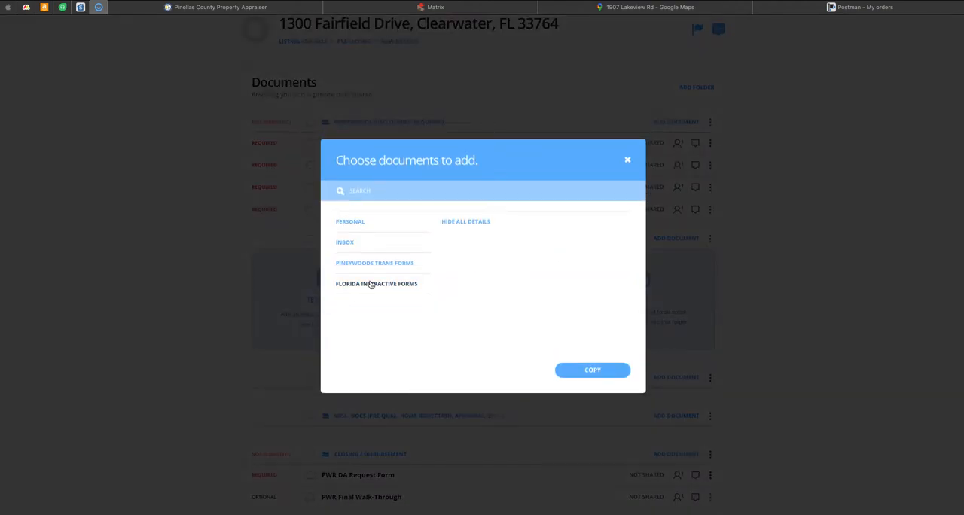
# Step: Search the forms for "listing ag" and select the Exclusive Right of Sale Listing Agreement (FAR ERS-18TB)
pyautogui.click(399, 189)
pyautogui.write('l')
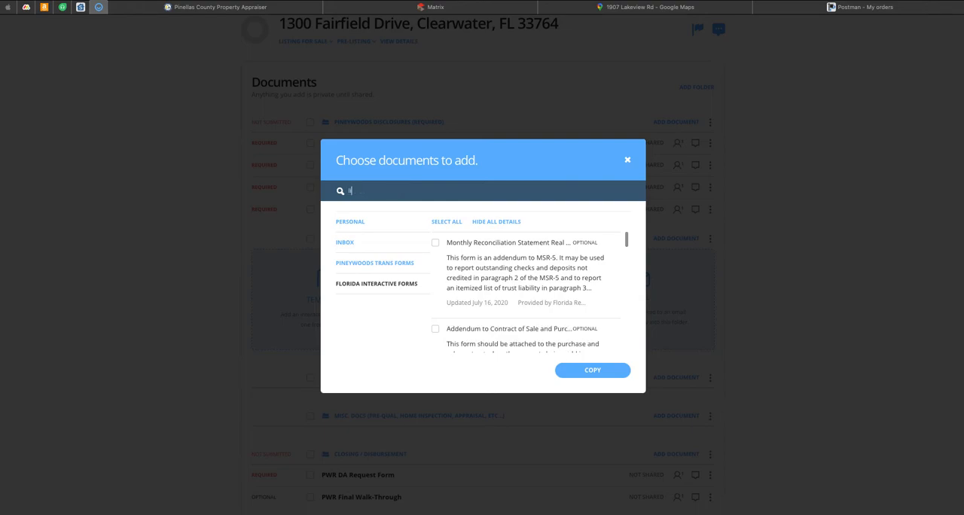
pyautogui.write('isting ag')
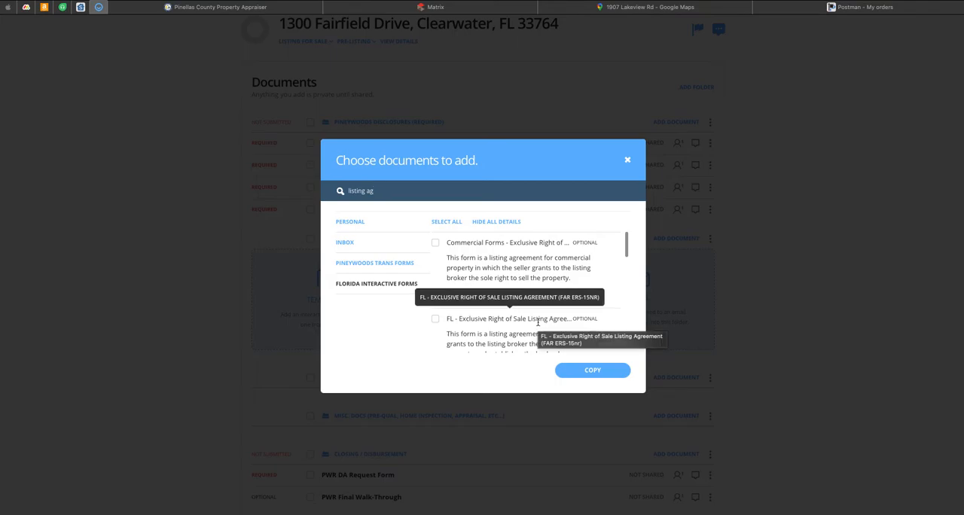
pyautogui.scroll(-3, 527, 317)
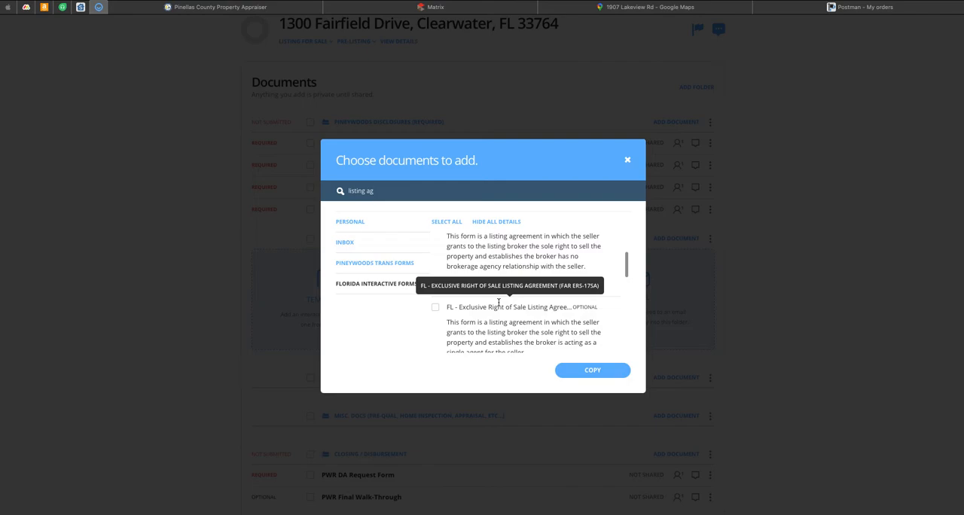
pyautogui.scroll(-1, 499, 302)
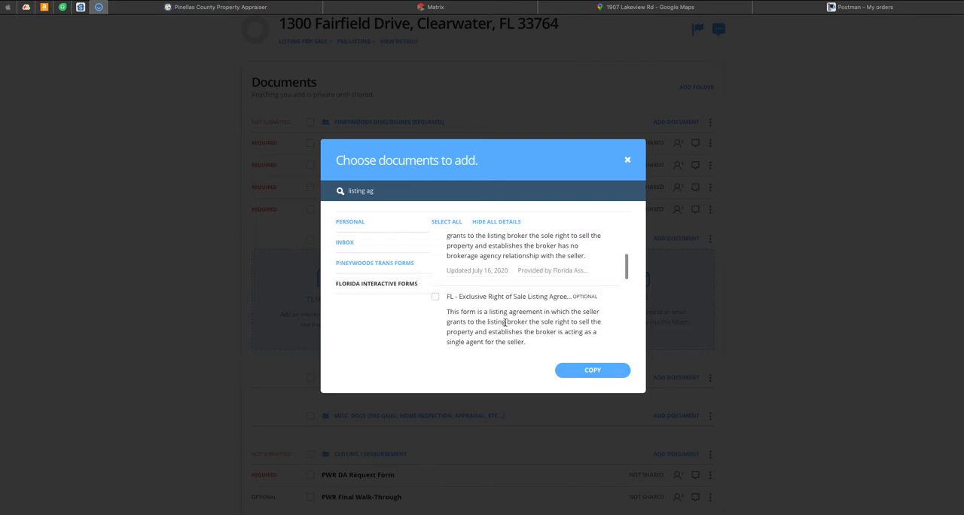
pyautogui.scroll(-1, 520, 324)
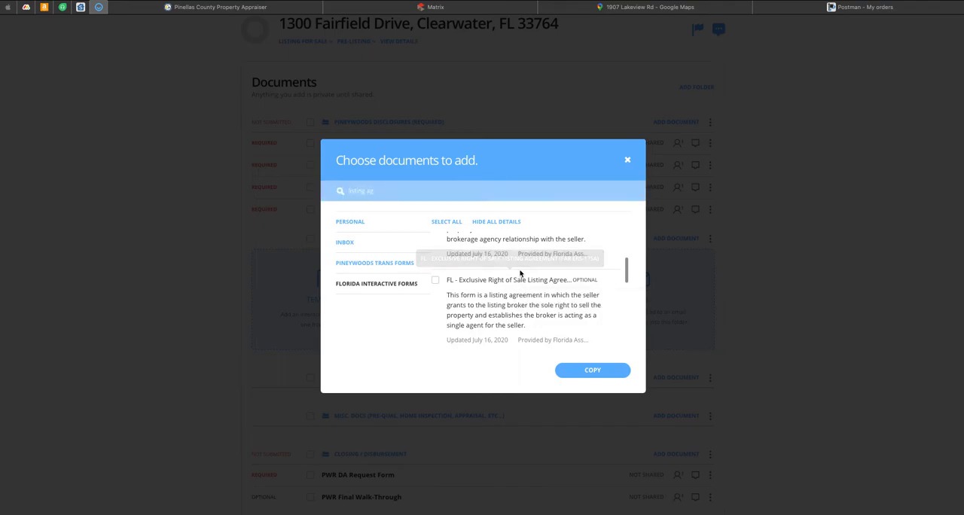
pyautogui.scroll(1, 520, 275)
pyautogui.scroll(-2, 555, 238)
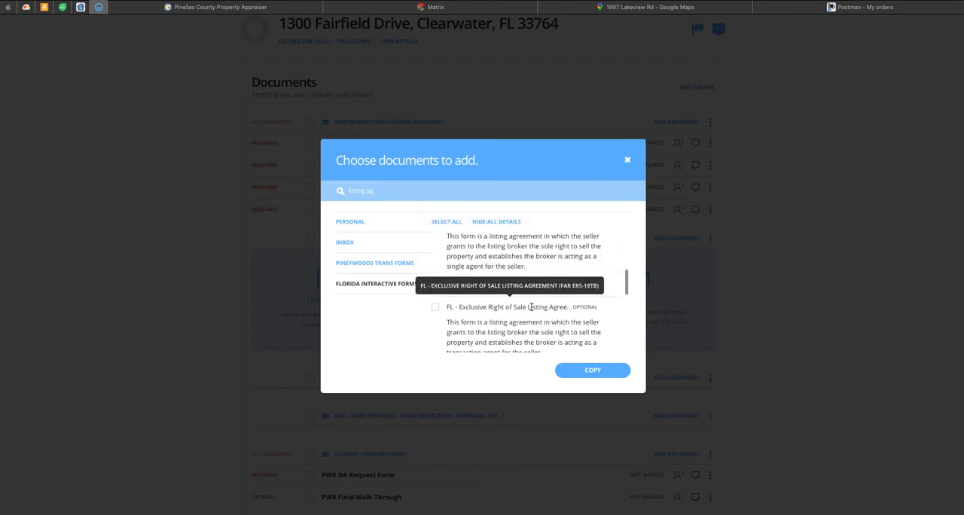
pyautogui.click(435, 309)
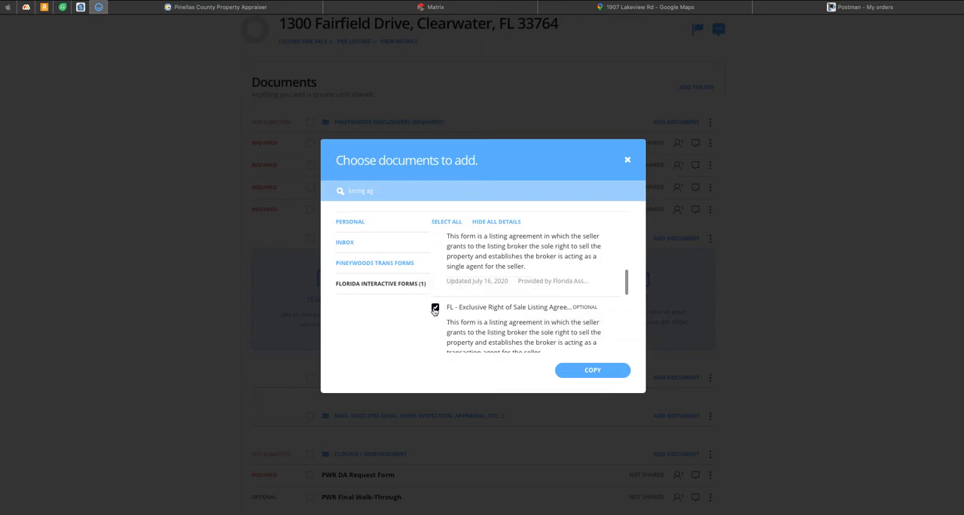
# Step: Search the forms for "sellers pro" and select the Sellers Property Disclosure Update (FAR SPDU-1)
pyautogui.click(387, 190)
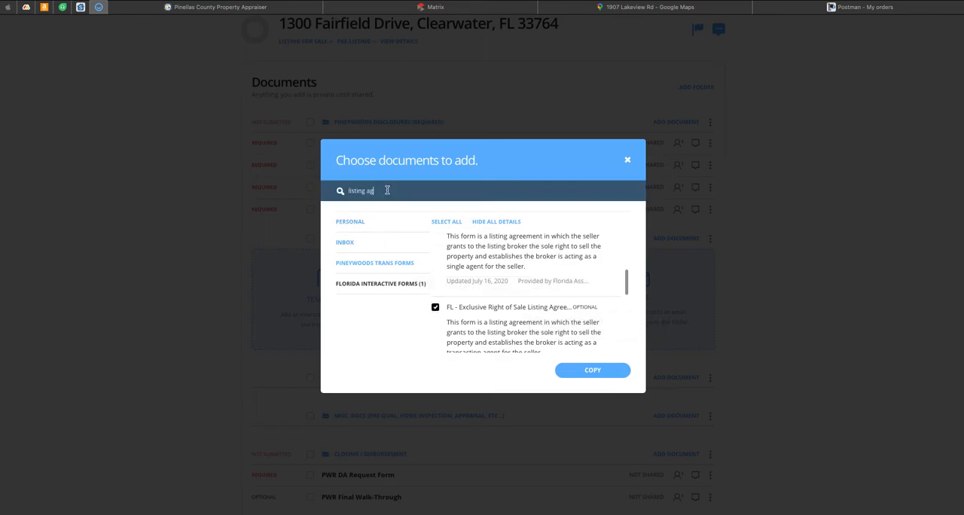
pyautogui.tripleClick(387, 191)
pyautogui.write('sellers')
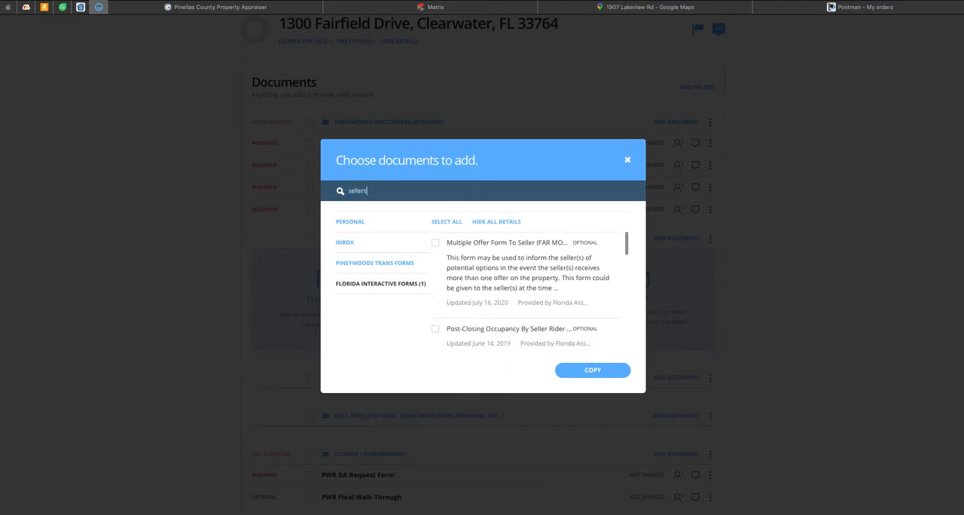
pyautogui.write(' pro')
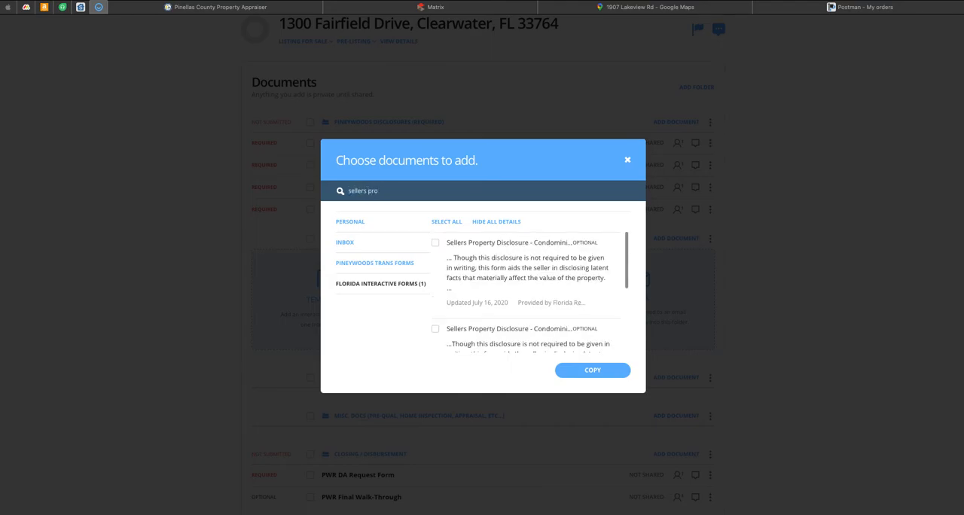
pyautogui.scroll(-3, 472, 253)
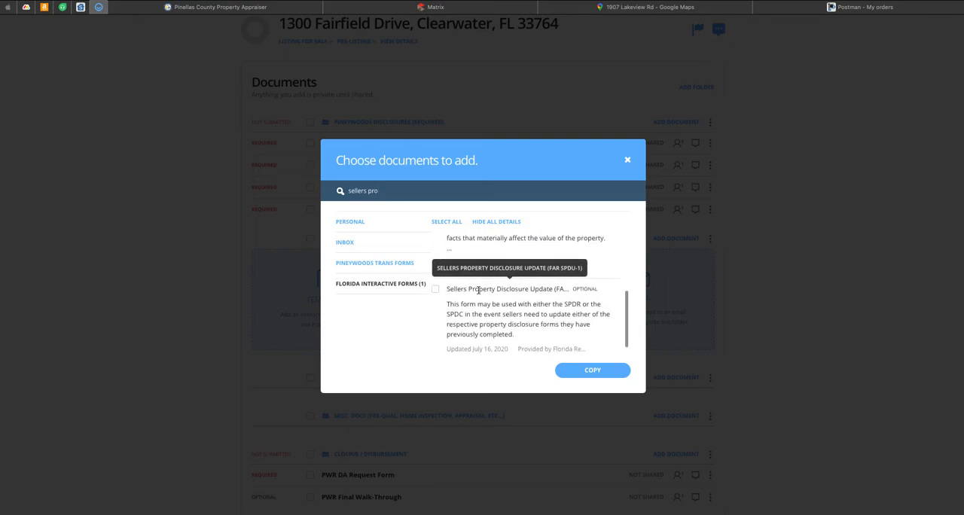
pyautogui.click(435, 290)
# Step: Check the building's year built in the Pinellas County Property Appraiser record, and return to the loop's document chooser
pyautogui.click(400, 196)
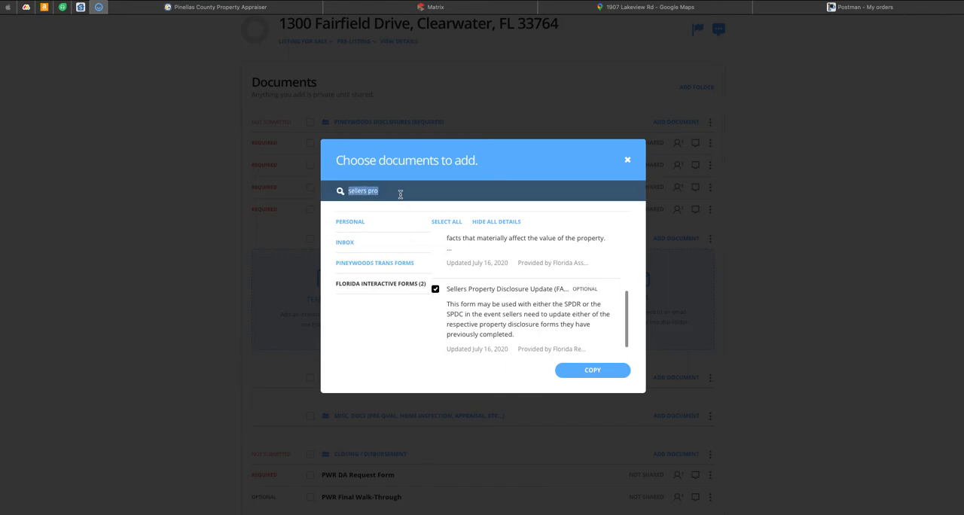
pyautogui.click(226, 8)
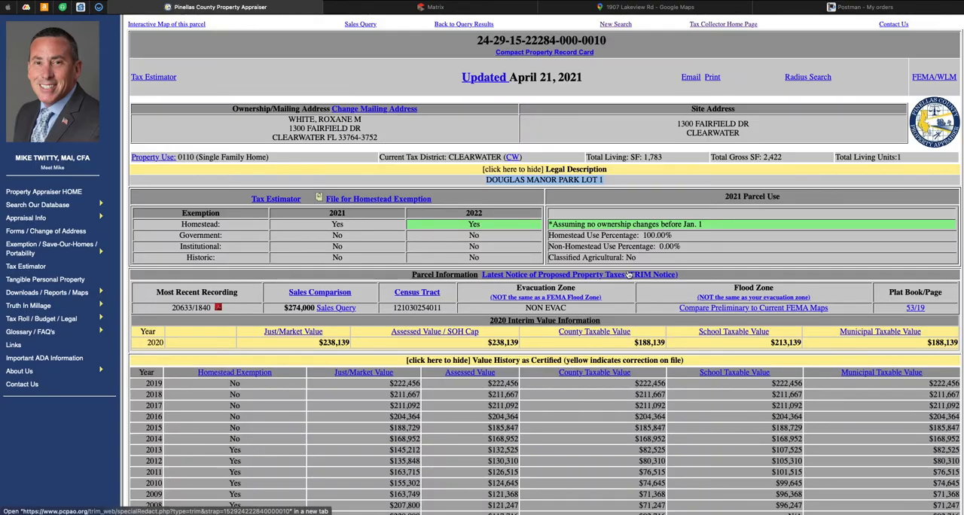
pyautogui.scroll(-1, 628, 275)
pyautogui.scroll(-5, 628, 274)
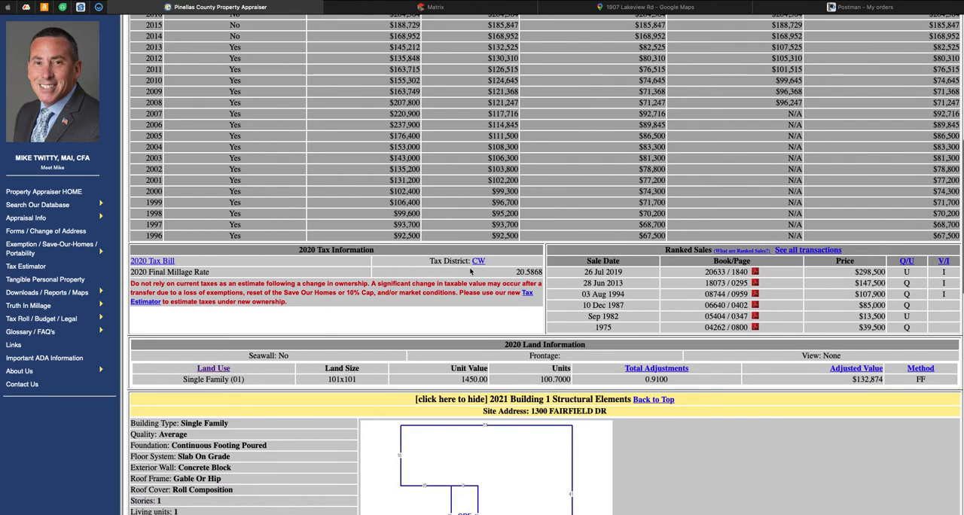
pyautogui.scroll(-3, 306, 379)
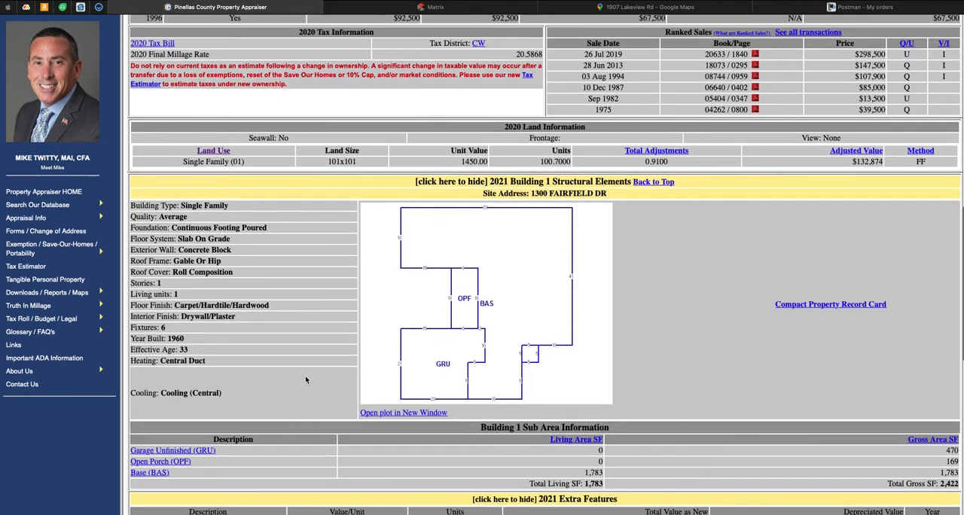
pyautogui.scroll(-1, 306, 380)
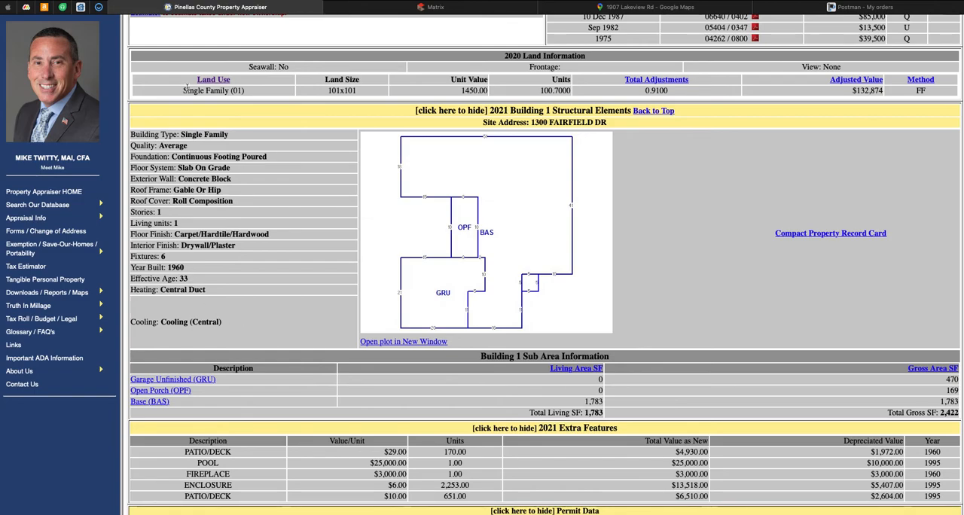
pyautogui.click(98, 7)
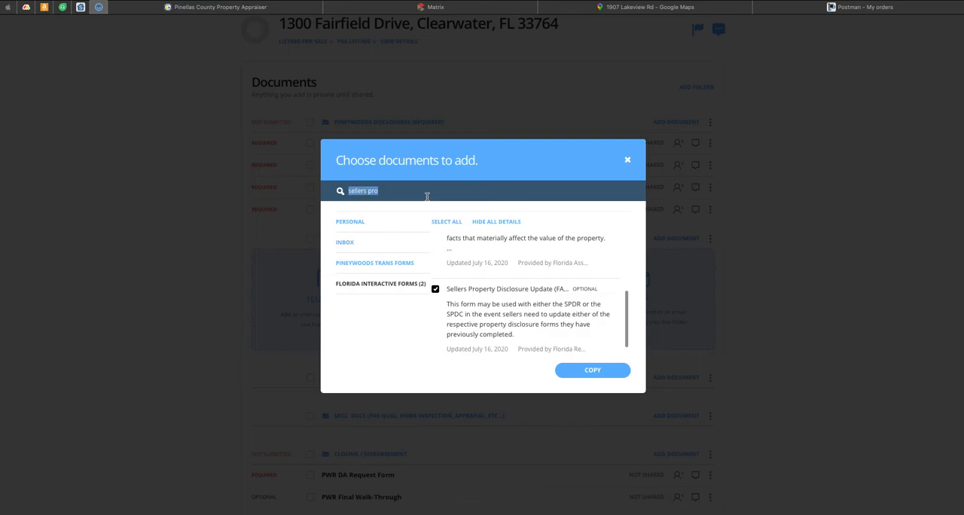
# Step: Search for "lead", select the Lead-Based Paint Disclosure (Pre-1978 Housing), and copy all selected forms into the Listing Documents folder
pyautogui.write('lead')
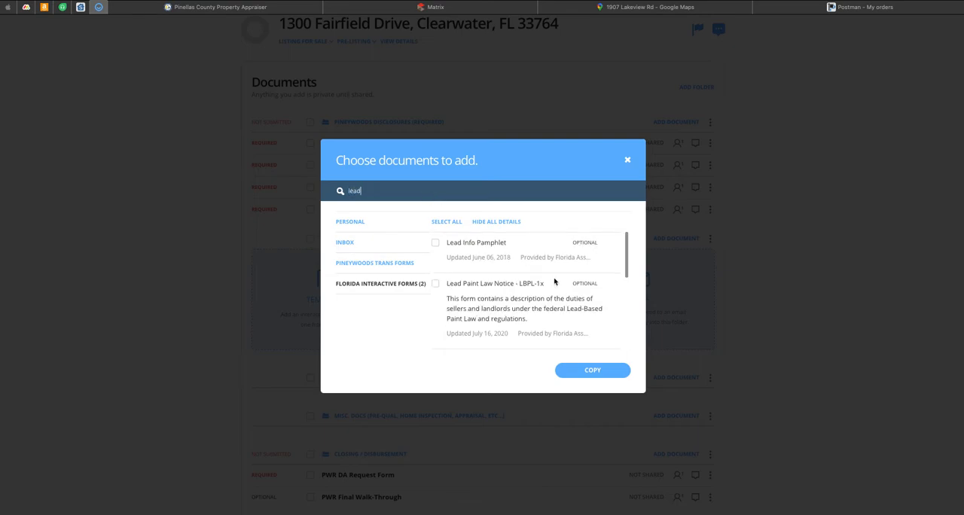
pyautogui.scroll(-2, 554, 282)
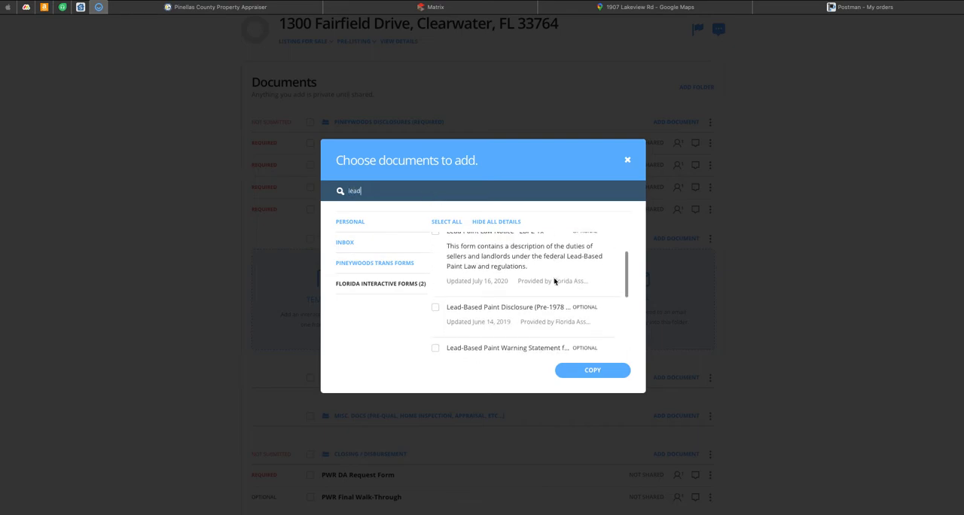
pyautogui.click(437, 305)
pyautogui.click(436, 303)
pyautogui.scroll(-3, 509, 299)
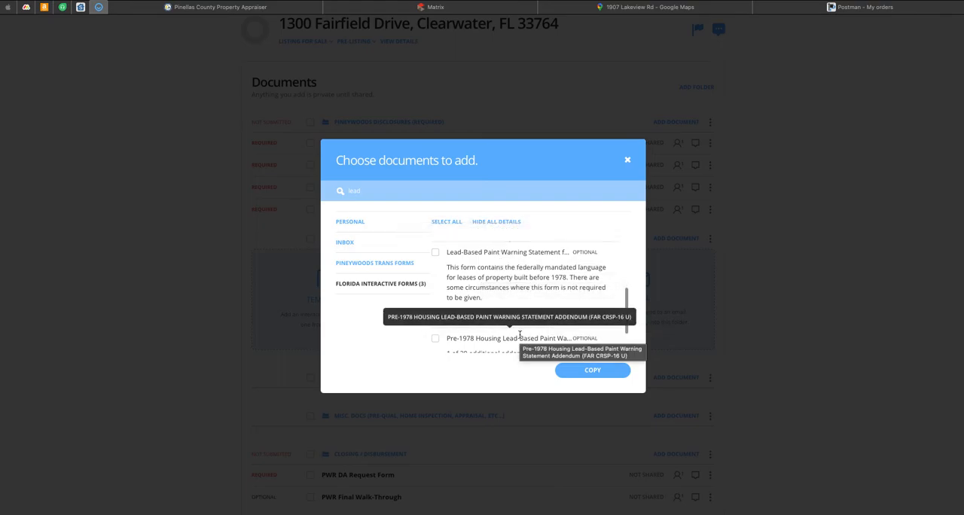
pyautogui.scroll(3, 555, 287)
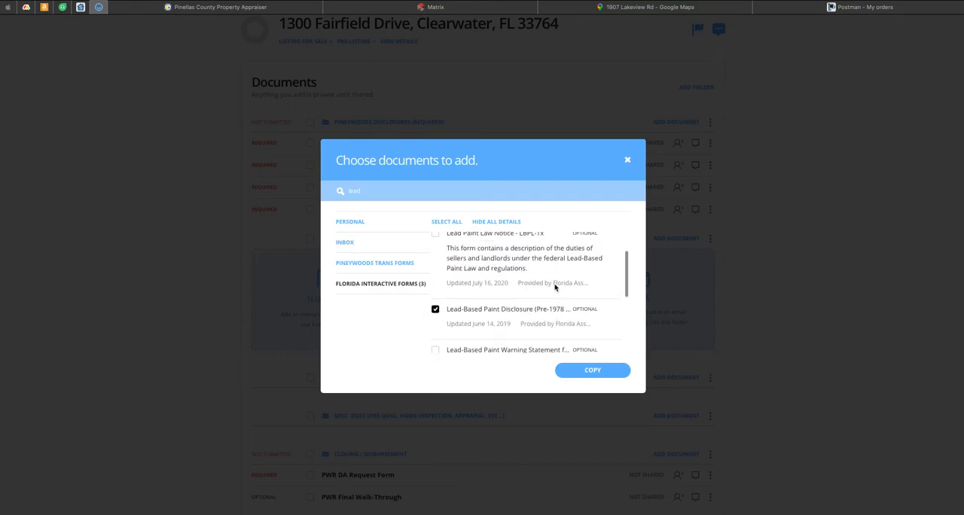
pyautogui.click(594, 371)
pyautogui.click(623, 409)
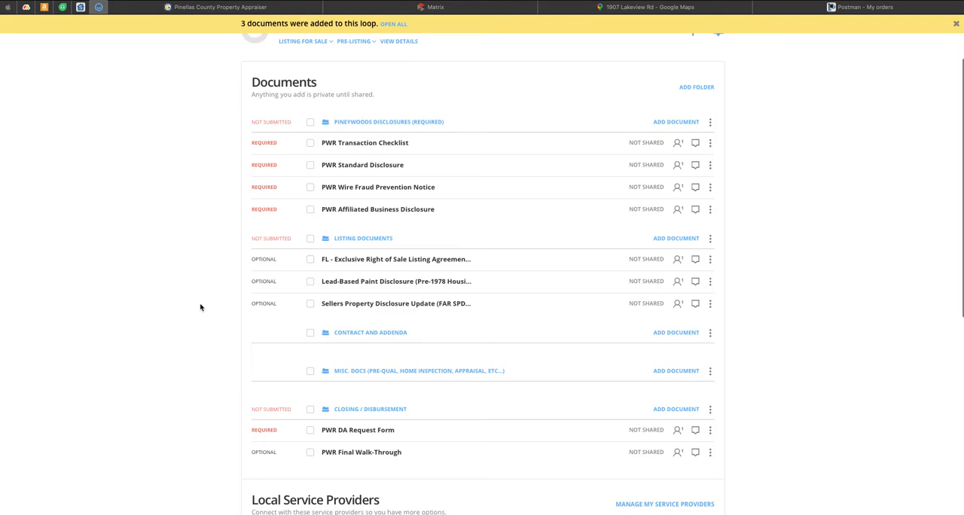
# Step: Open the PWR Standard Disclosure and autofill it with the seller assigned to the Seller 1 role
pyautogui.scroll(1, 211, 301)
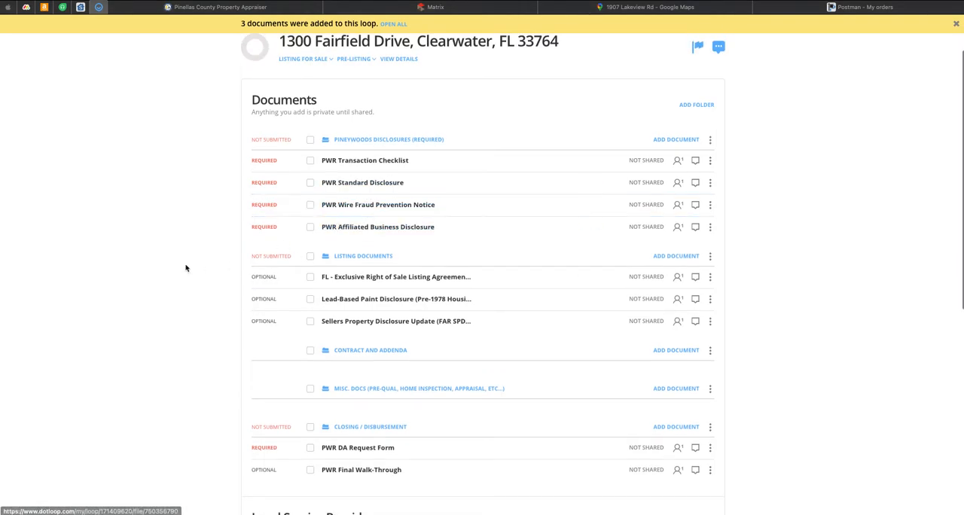
pyautogui.click(362, 183)
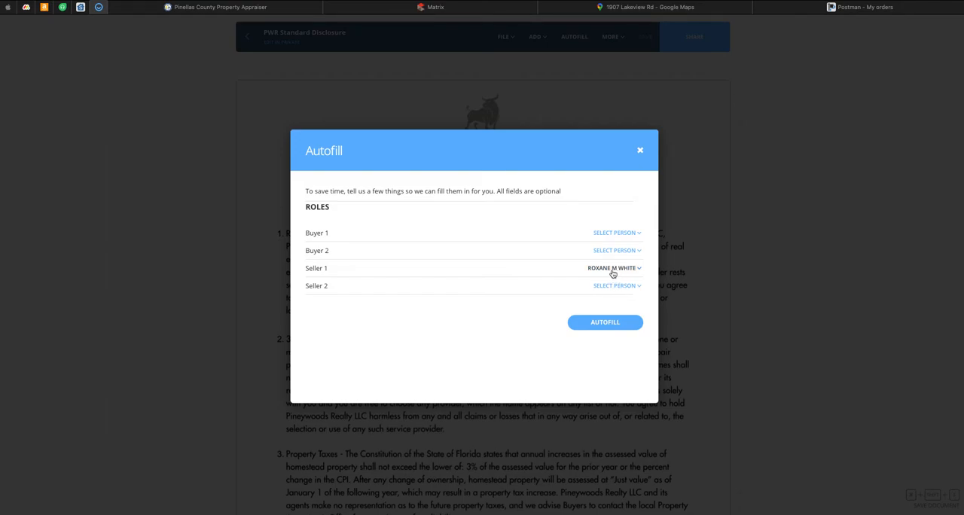
pyautogui.click(610, 325)
# Step: Enter 0 as the listing agent administration fee and NA as the buyer's agent administration fee in the disclosure
pyautogui.scroll(-3, 256, 276)
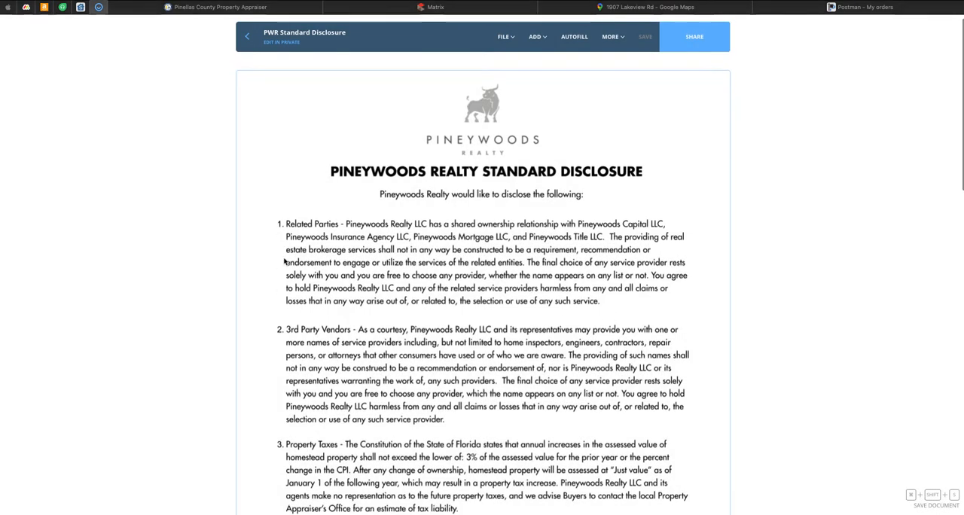
pyautogui.scroll(-3, 285, 260)
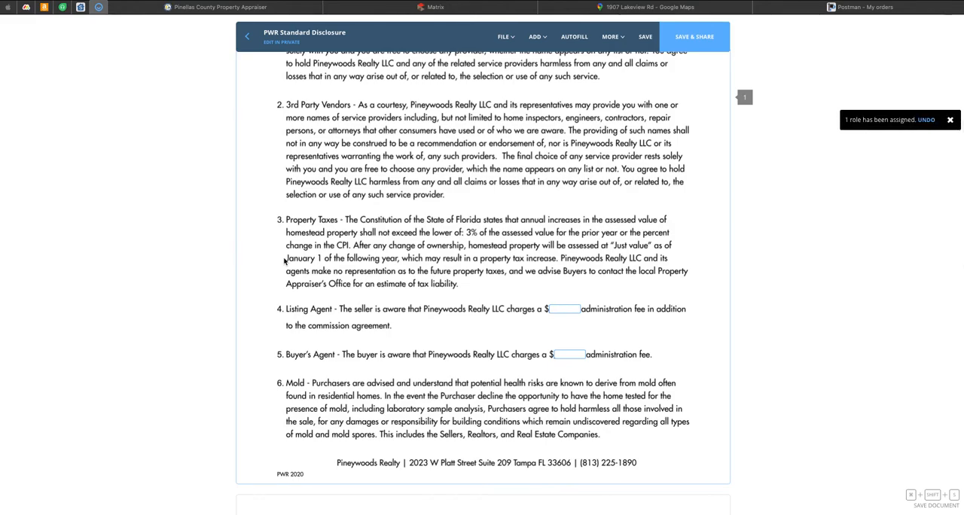
pyautogui.click(565, 311)
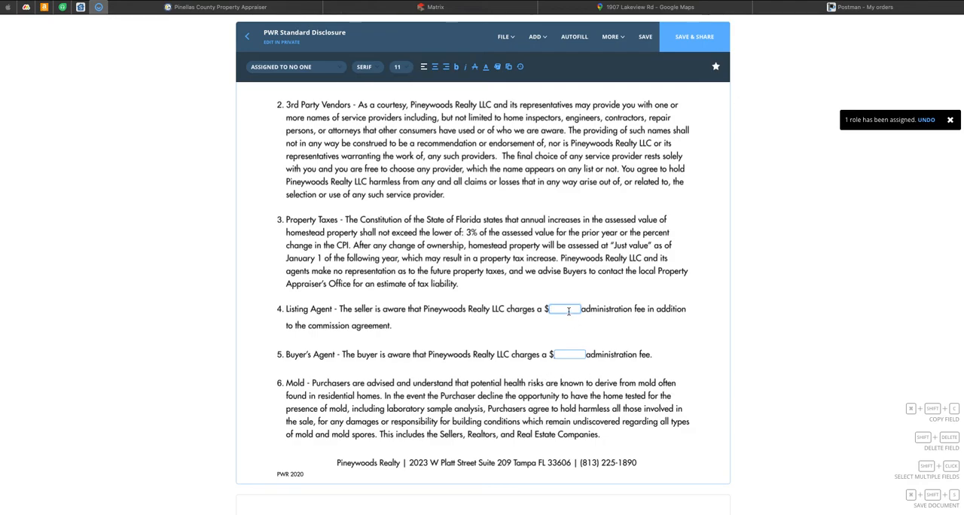
pyautogui.press('Tab')
pyautogui.write('NA')
pyautogui.click(622, 340)
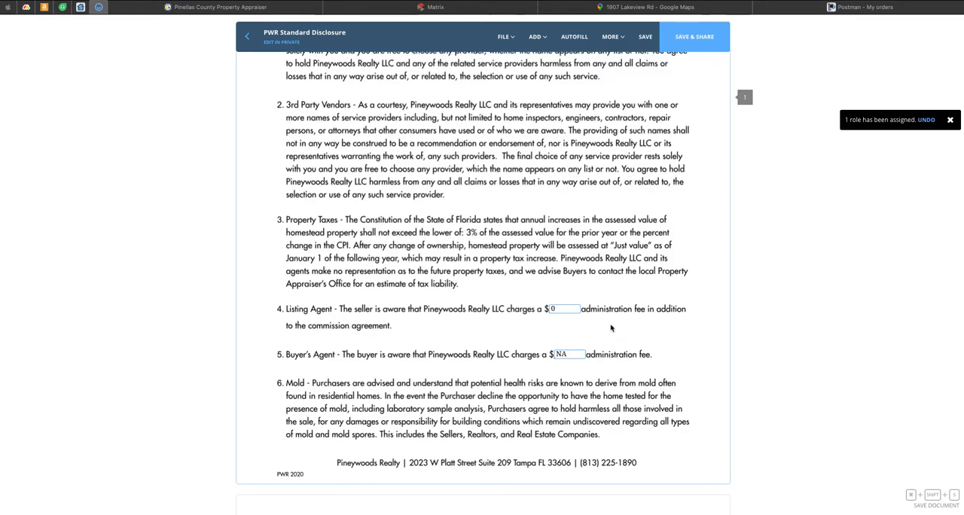
pyautogui.scroll(-2, 582, 332)
pyautogui.scroll(-10, 598, 286)
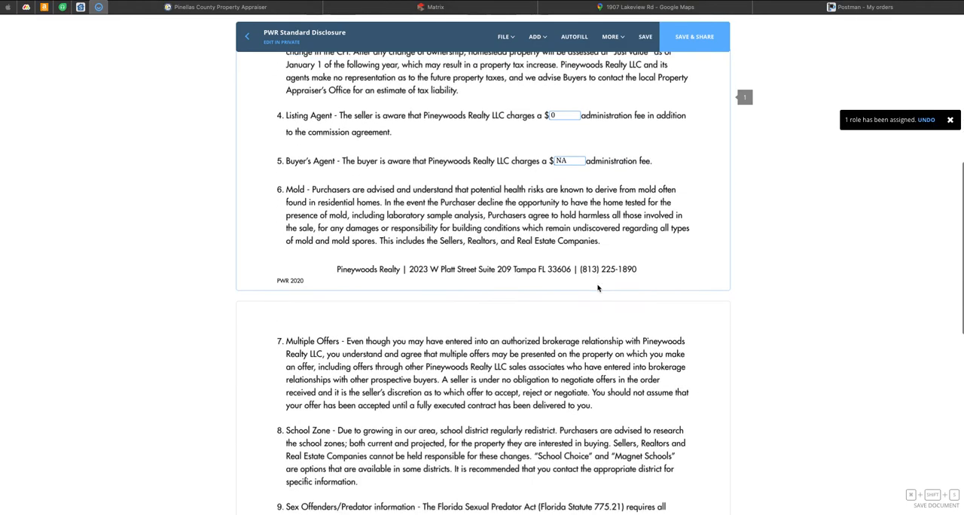
# Step: Save the PWR Standard Disclosure after reviewing its signature page, and return to the loop's document list
pyautogui.scroll(-3, 598, 289)
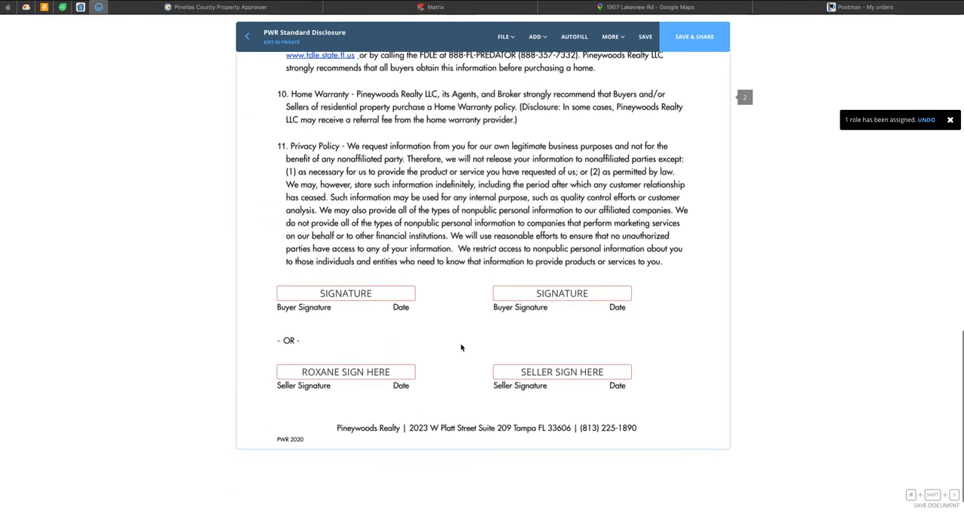
pyautogui.click(646, 39)
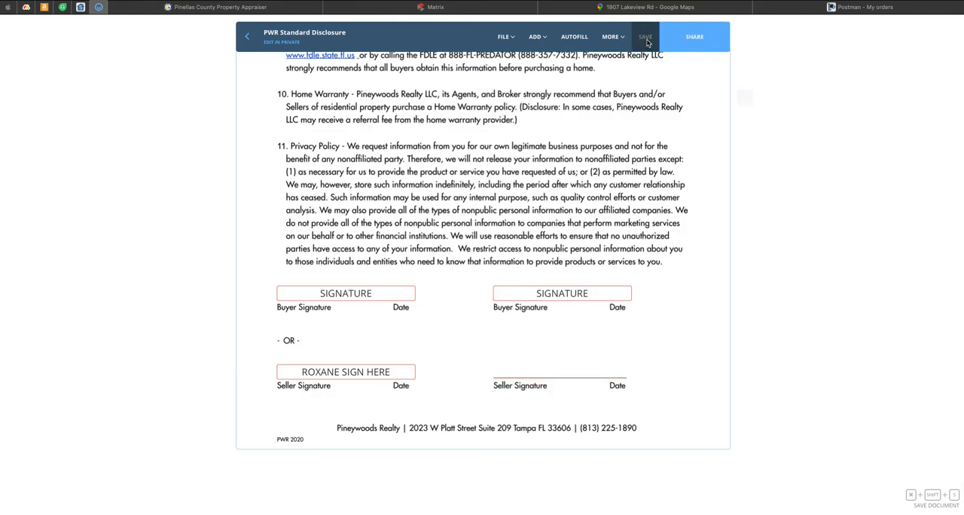
pyautogui.click(247, 40)
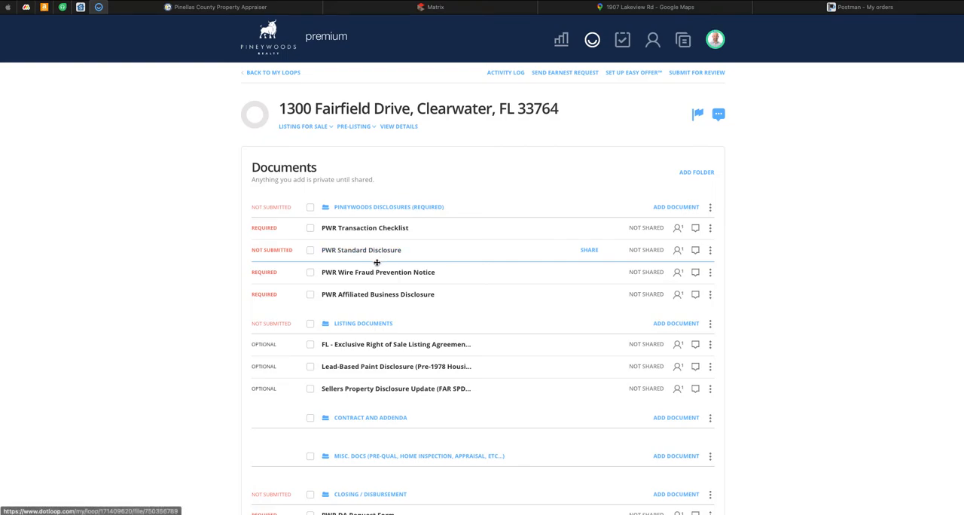
# Step: Autofill the PWR Wire Fraud Prevention Notice with the seller assigned as Seller 1, save it, and return to the loop
pyautogui.click(374, 273)
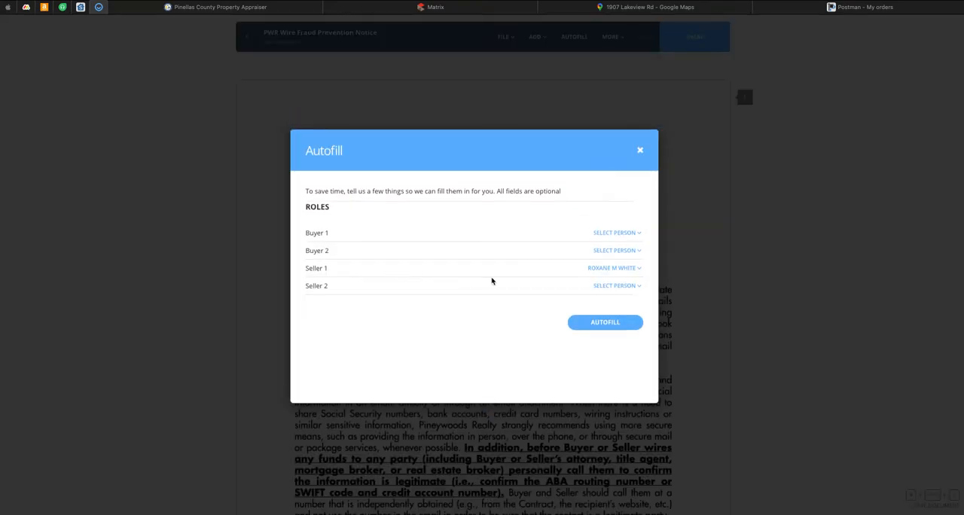
pyautogui.click(604, 322)
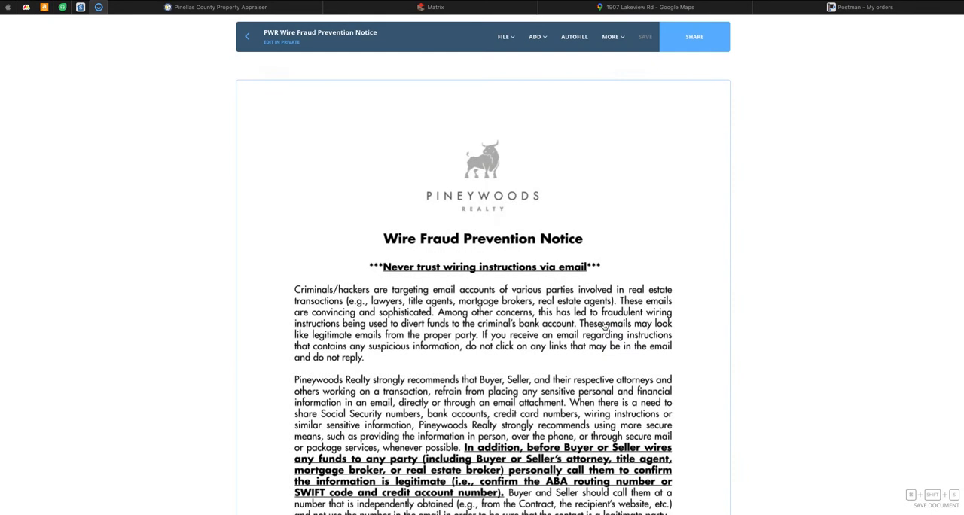
pyautogui.scroll(-5, 604, 324)
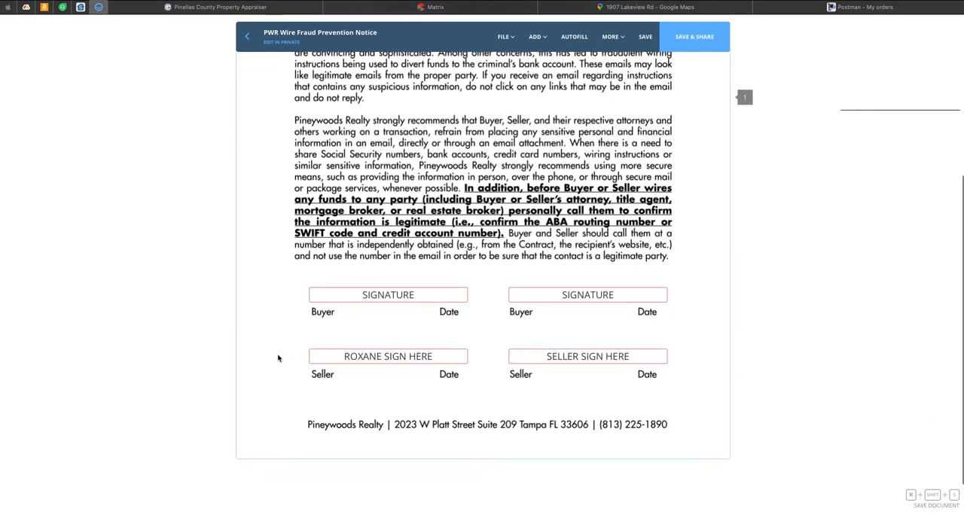
pyautogui.click(645, 36)
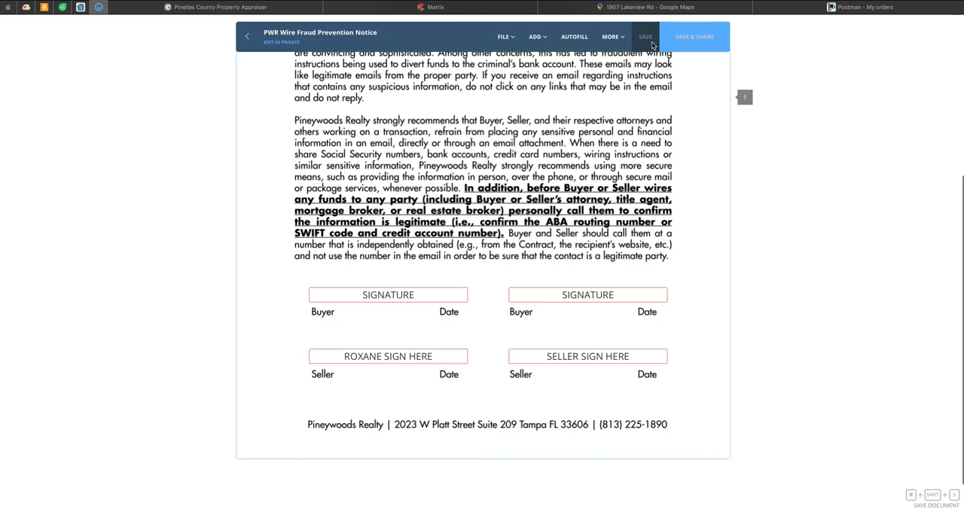
pyautogui.click(247, 36)
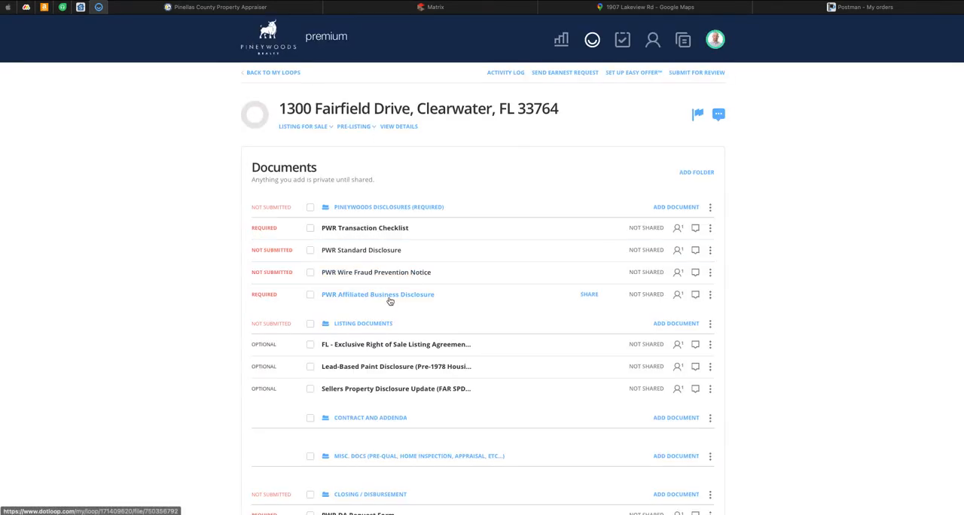
# Step: Autofill the PWR Affiliated Business Disclosure with the assigned Seller 1, save it, and return to the loop
pyautogui.click(390, 294)
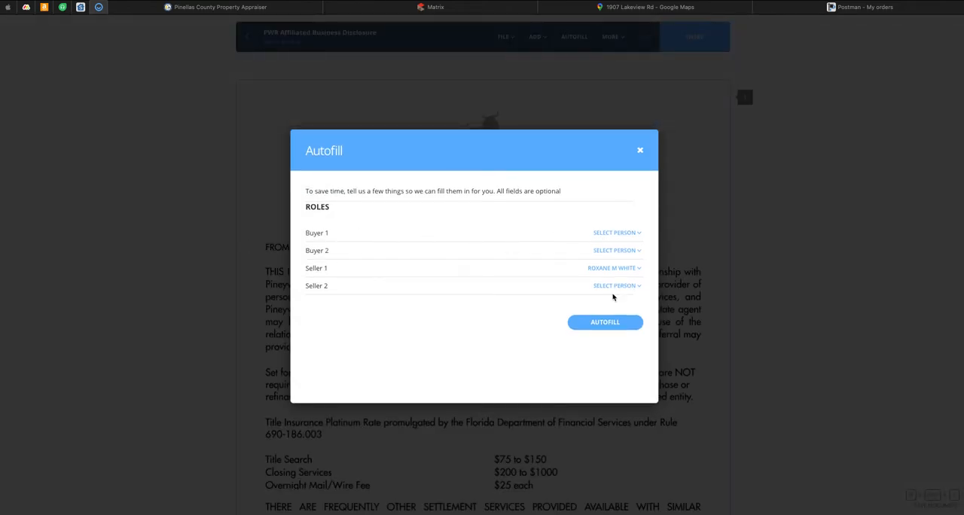
pyautogui.click(605, 322)
pyautogui.scroll(-3, 238, 303)
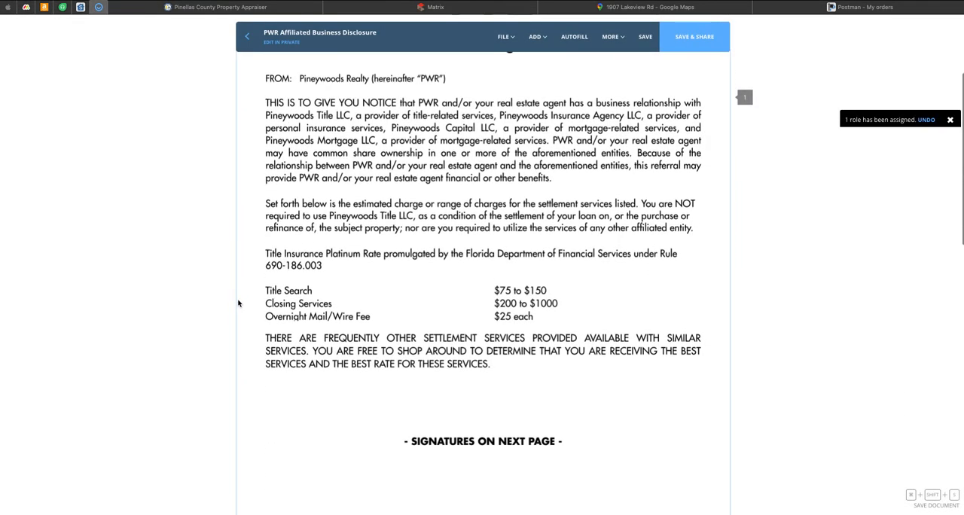
pyautogui.scroll(-5, 238, 303)
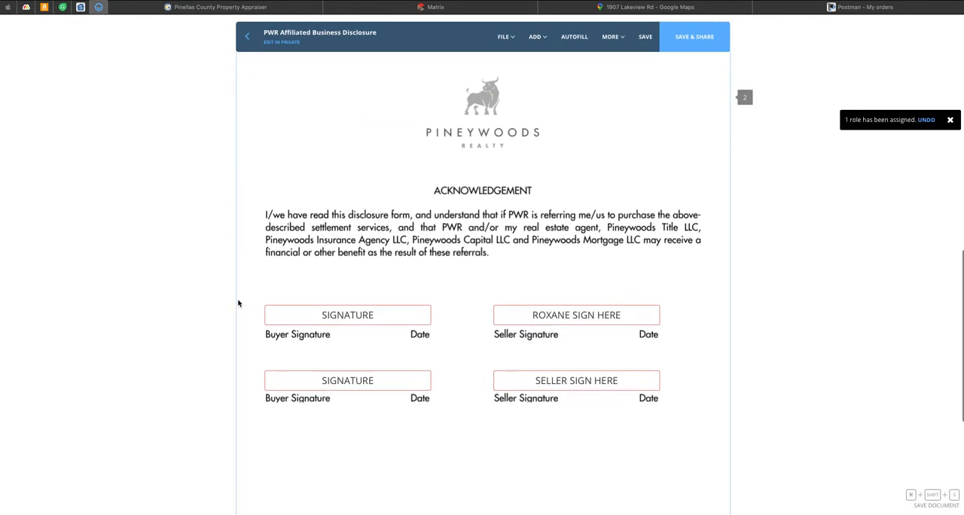
pyautogui.click(645, 37)
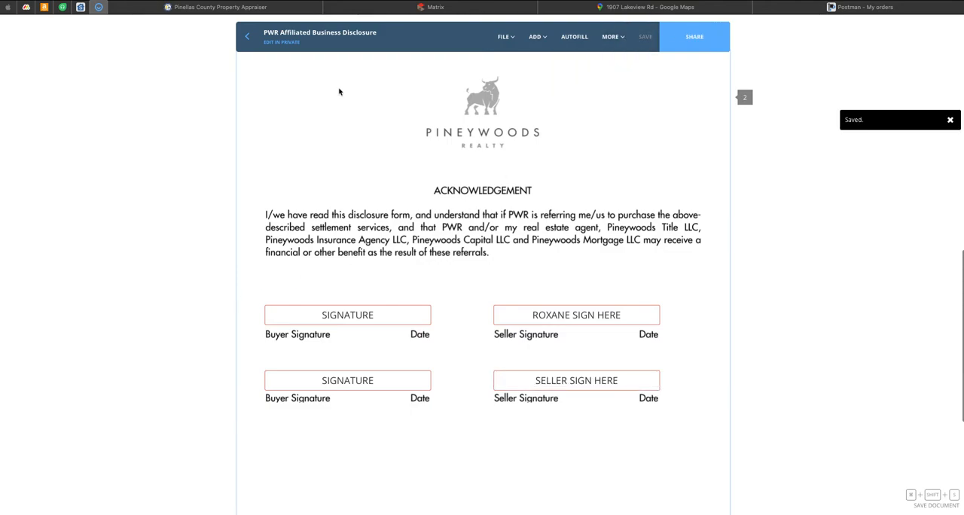
pyautogui.click(247, 37)
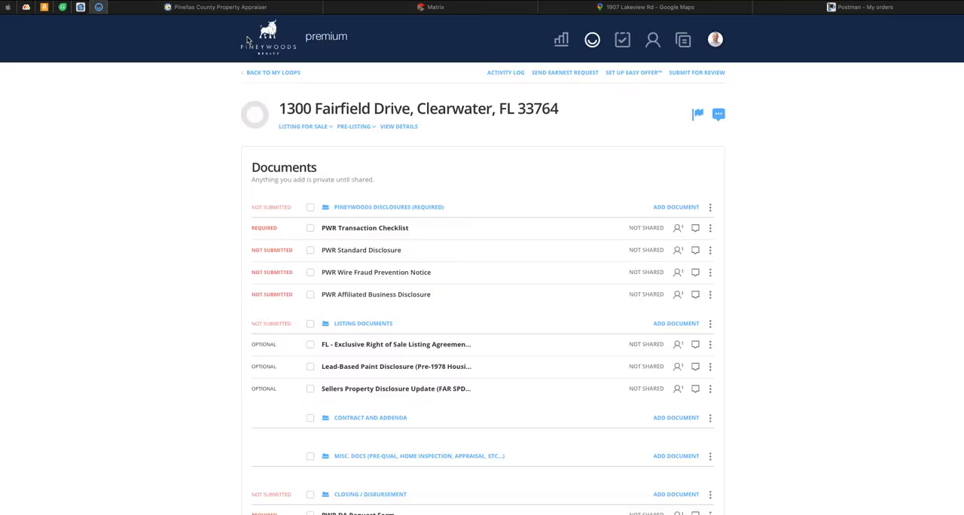
# Step: Open the Exclusive Right of Sale Listing Agreement and autofill it with the assigned seller, listing agent, property address and legal description
pyautogui.scroll(-2, 489, 277)
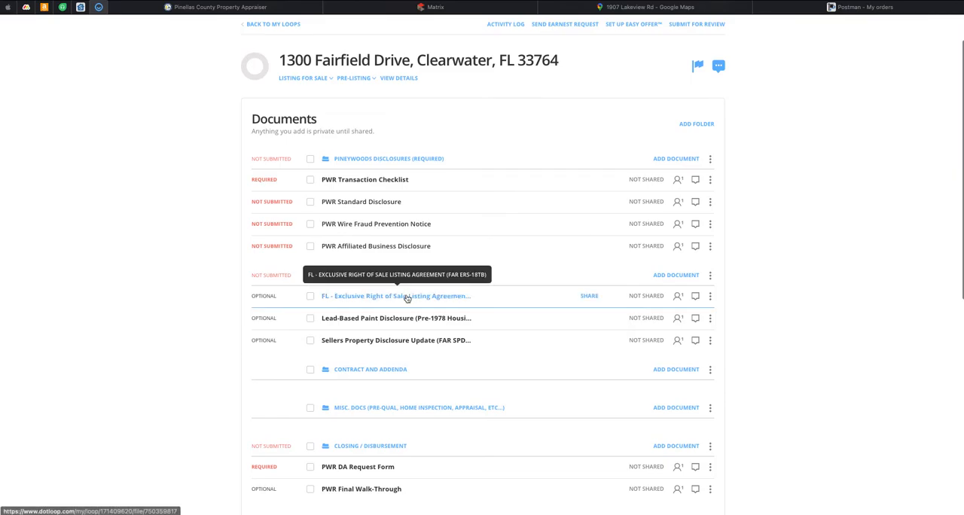
pyautogui.click(407, 298)
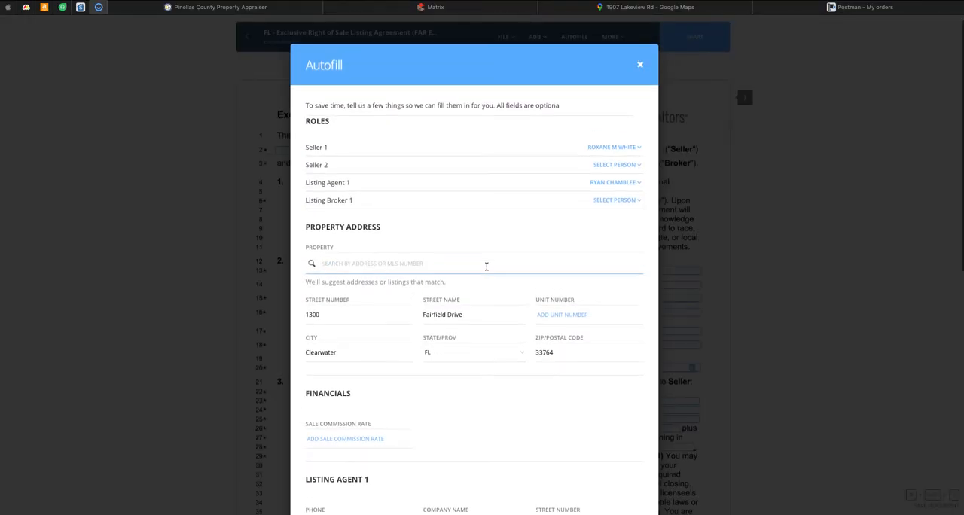
pyautogui.scroll(-4, 487, 270)
pyautogui.scroll(-3, 487, 270)
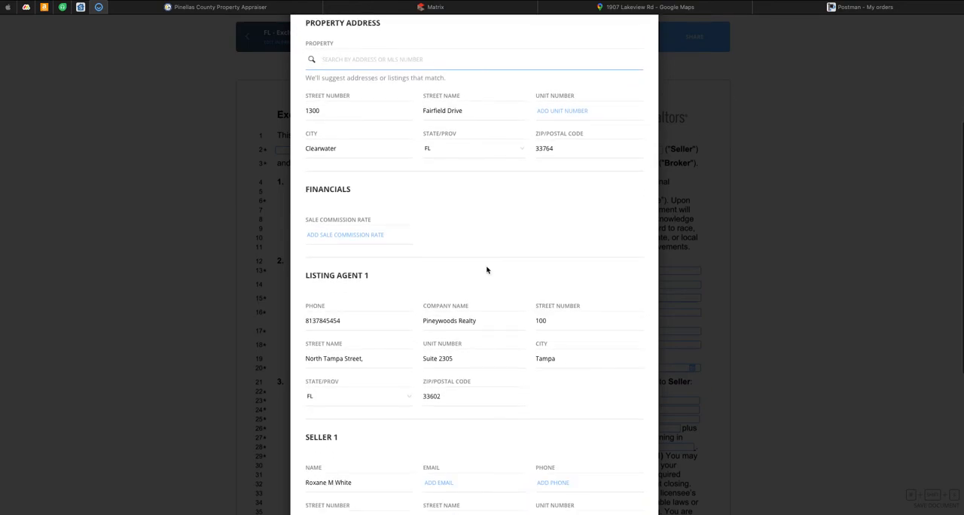
pyautogui.scroll(-6, 533, 317)
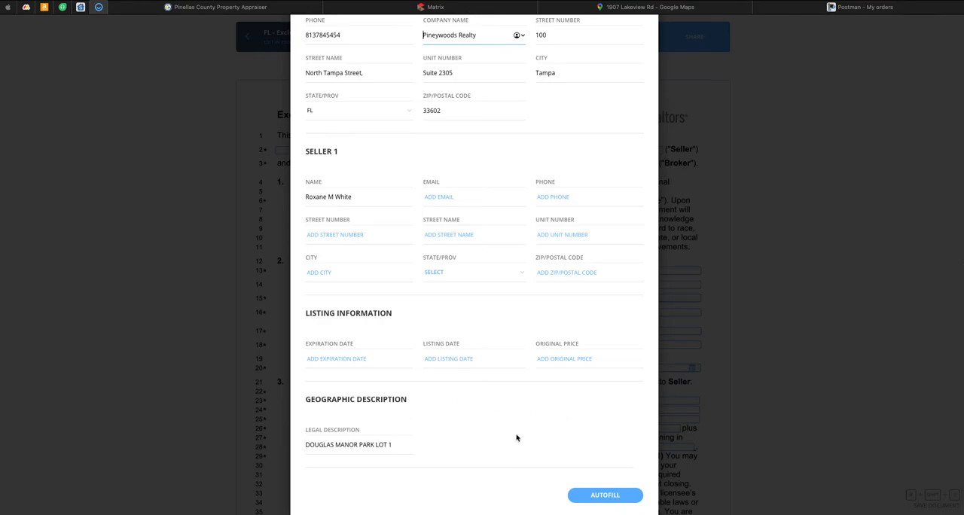
pyautogui.click(616, 499)
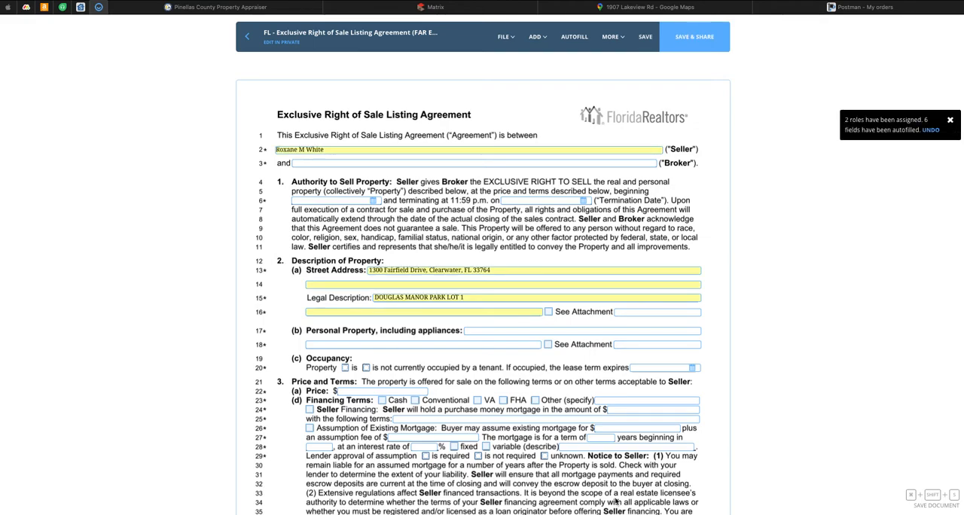
# Step: Fill in the Broker line of the listing agreement with "Pineywoods Realty - " followed by the listing agent's full name
pyautogui.click(463, 164)
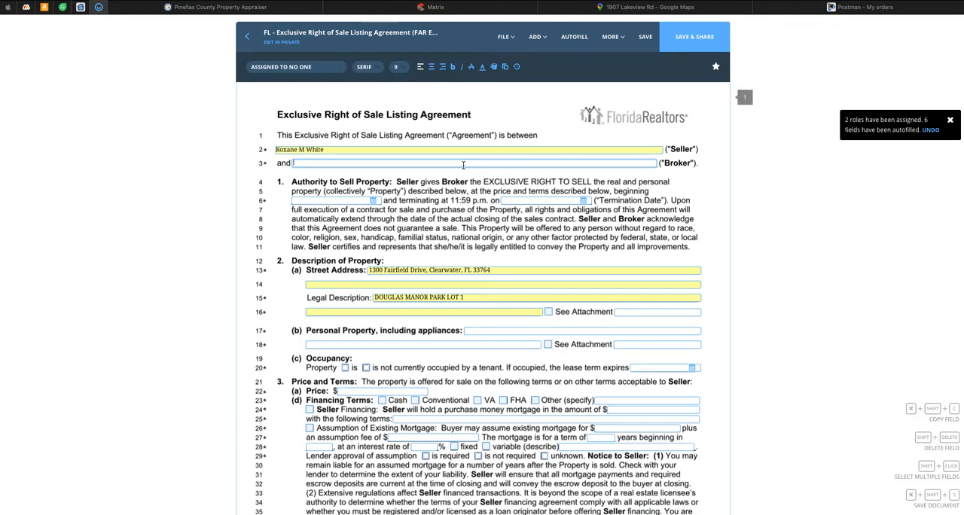
pyautogui.press('BackSpace')
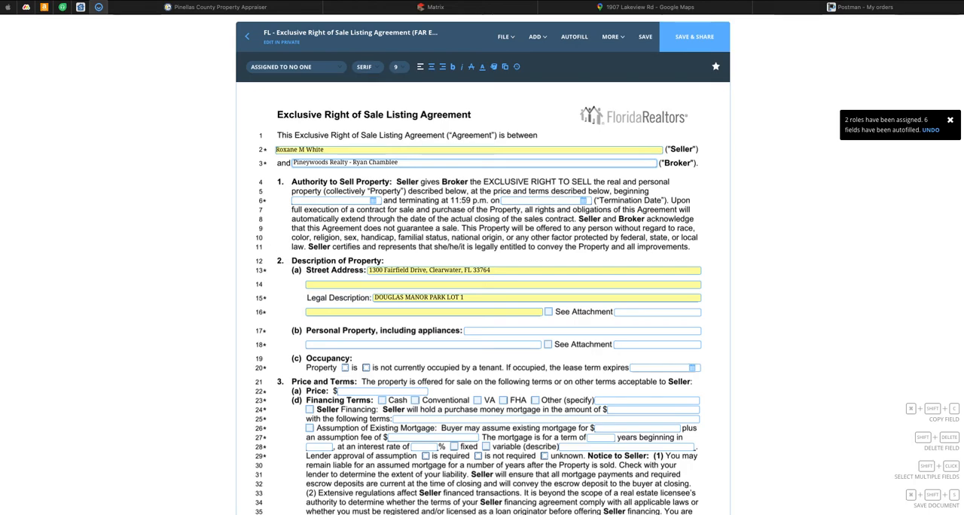
pyautogui.moveTo(398, 163); pyautogui.dragTo(351, 165)
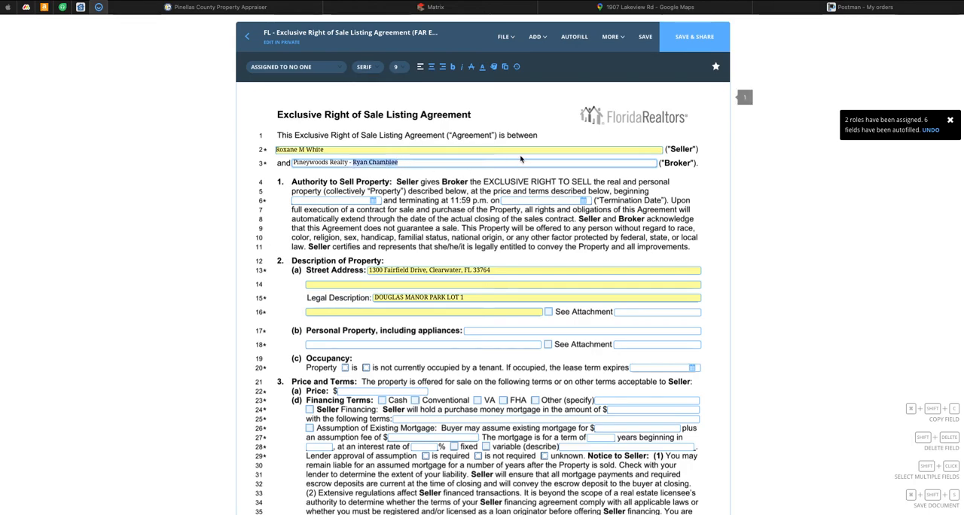
pyautogui.click(522, 179)
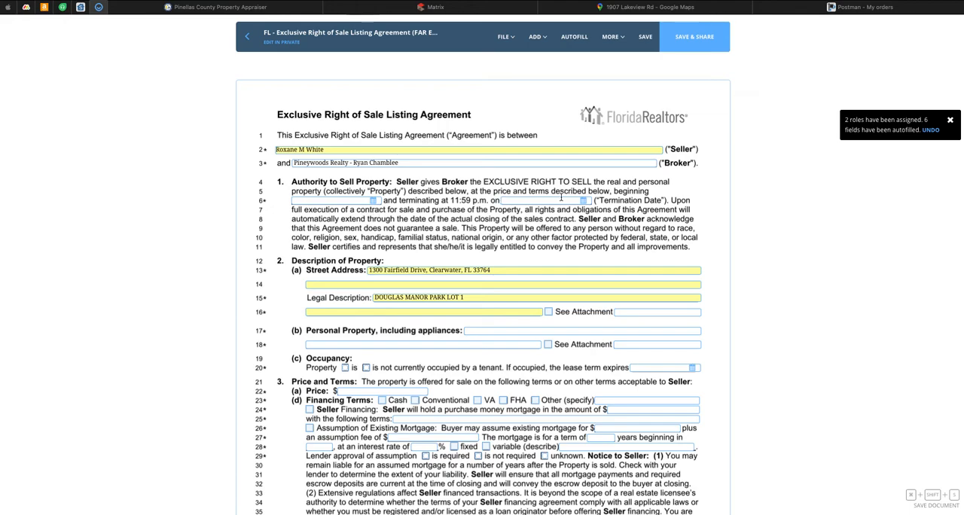
# Step: Review the listing agreement's terms, initials and signature fields through page 4, save the form, and return to the loop
pyautogui.scroll(-5, 561, 197)
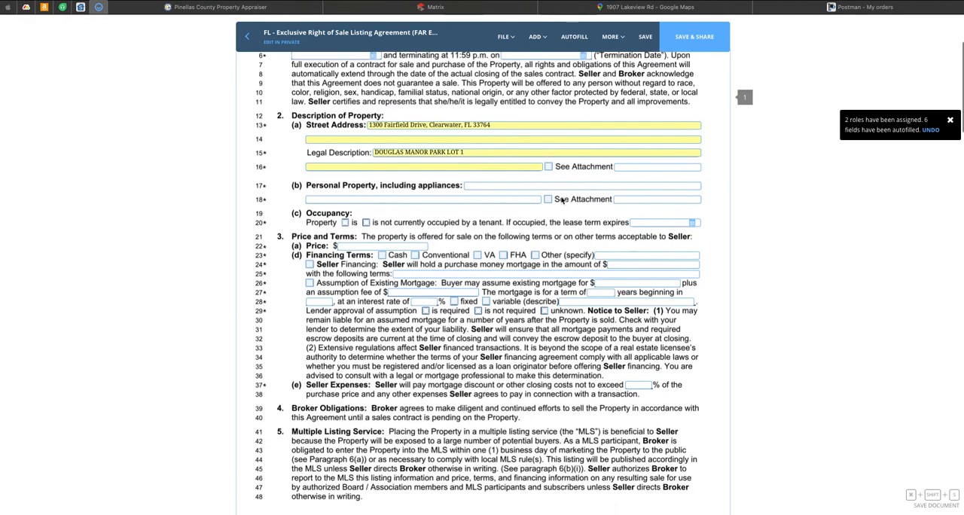
pyautogui.scroll(-4, 561, 197)
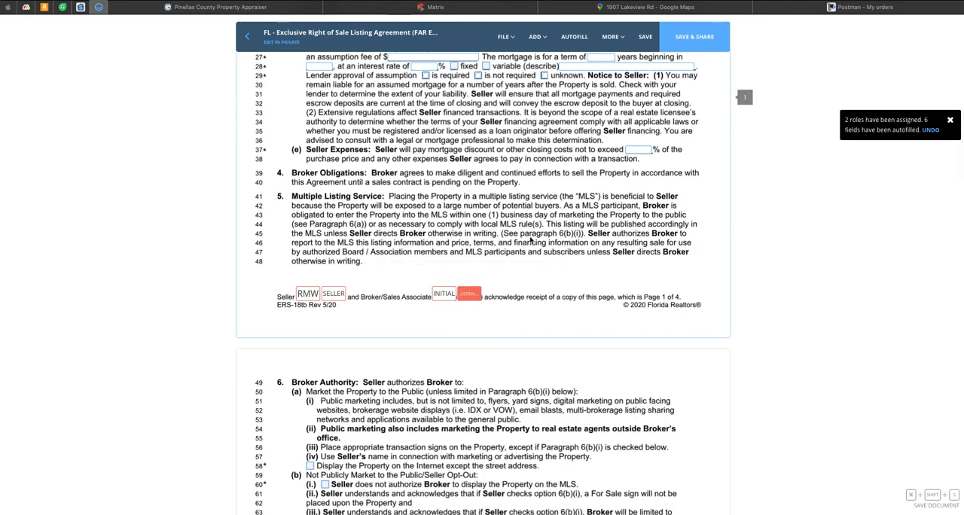
pyautogui.scroll(6, 530, 240)
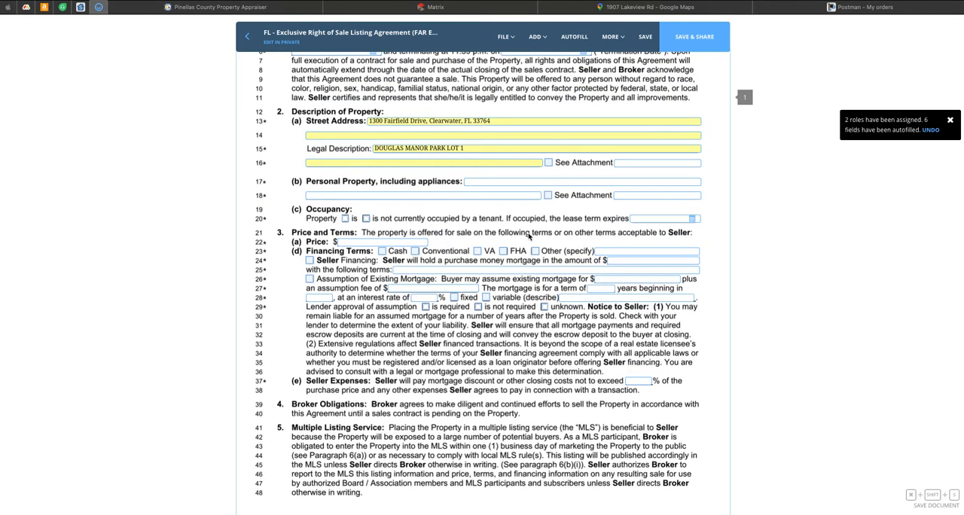
pyautogui.scroll(-9, 366, 301)
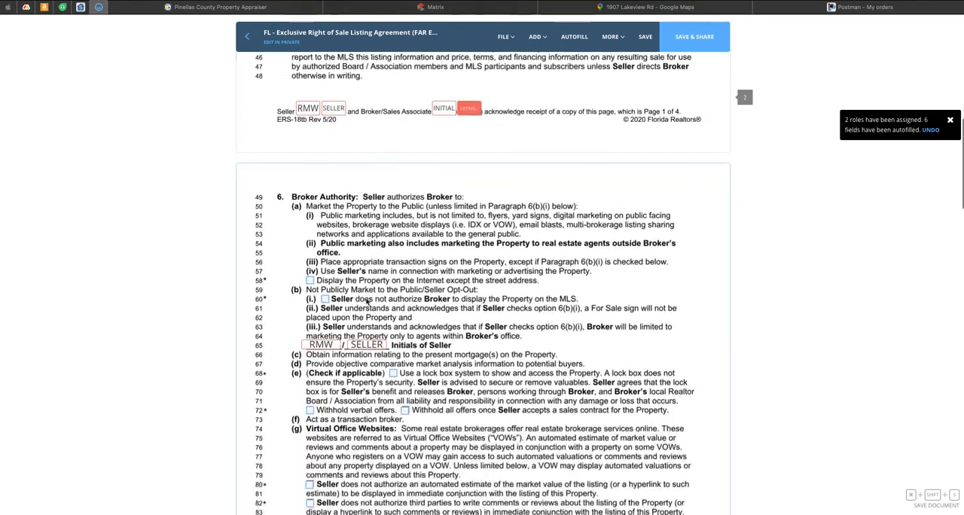
pyautogui.scroll(-12, 366, 301)
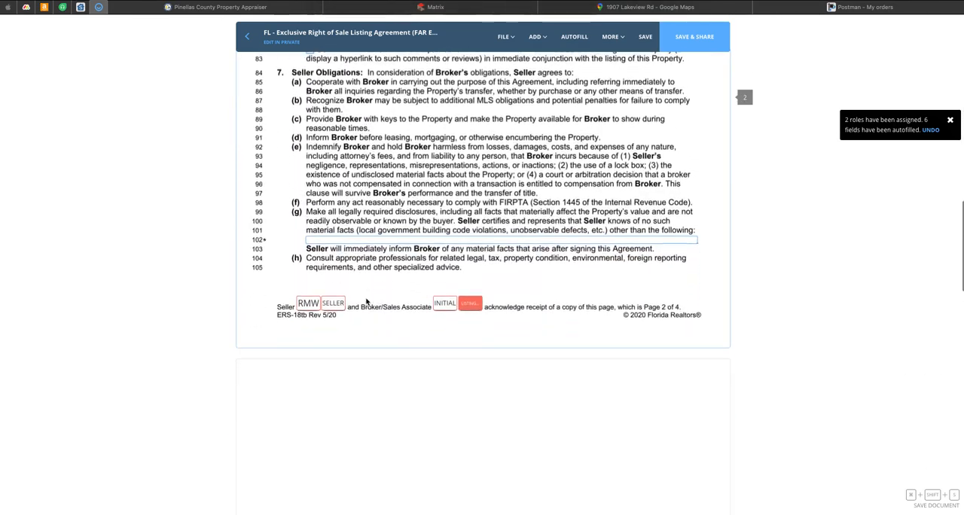
pyautogui.scroll(-12, 366, 301)
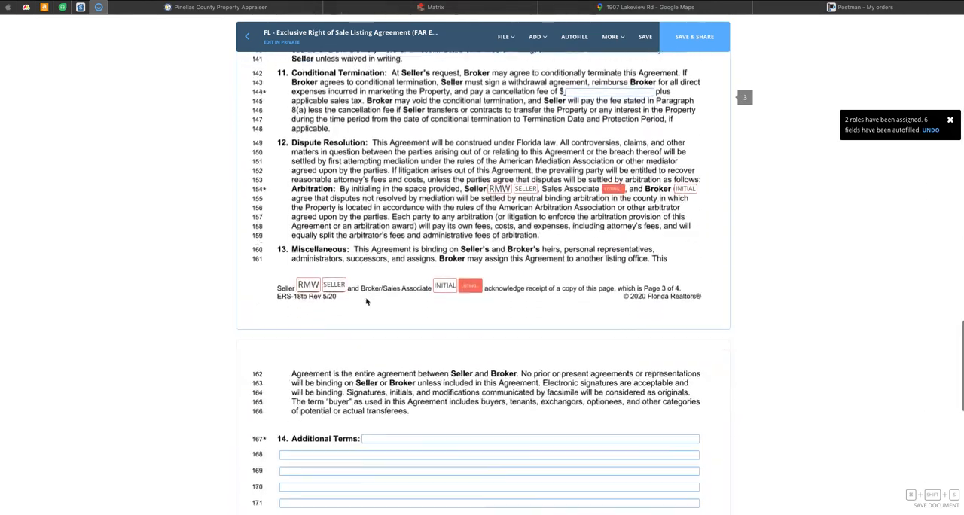
pyautogui.scroll(-5, 366, 302)
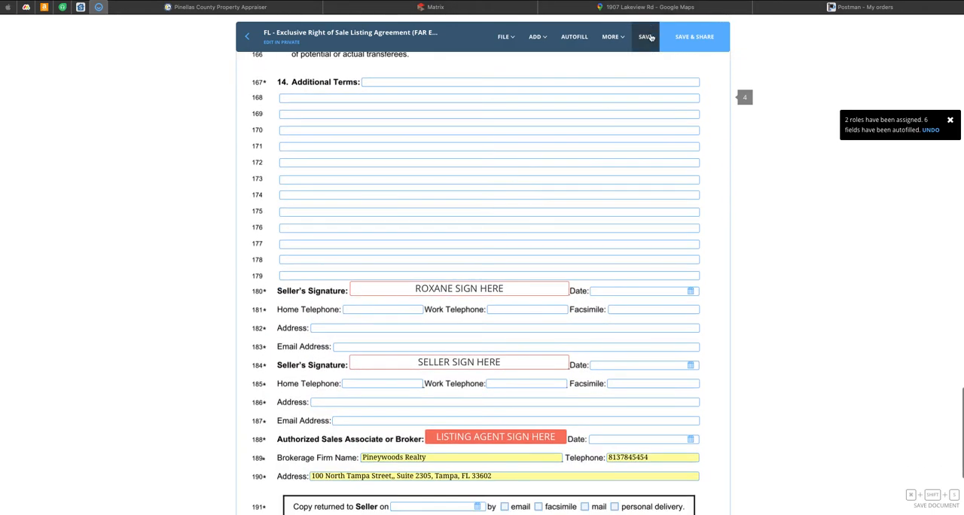
pyautogui.click(612, 36)
pyautogui.click(249, 38)
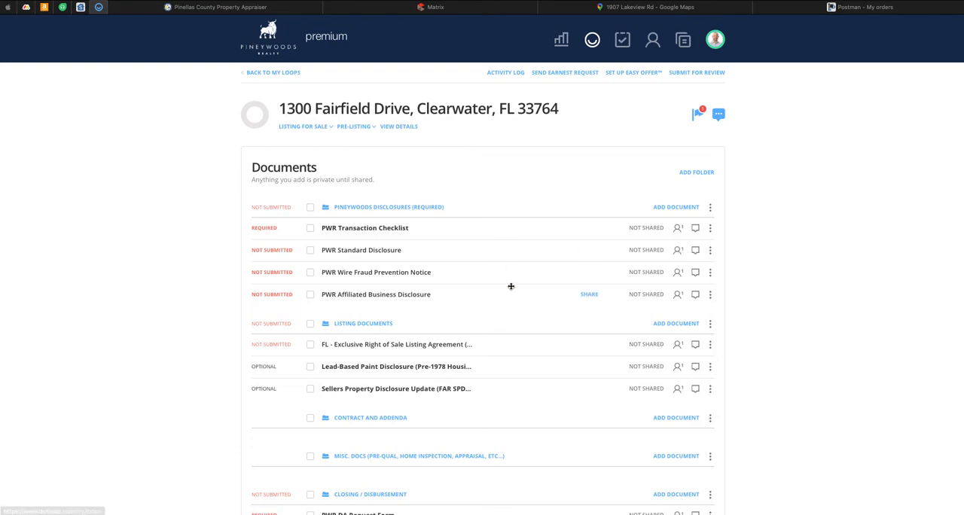
# Step: Open the Lead-Based Paint Disclosure (Pre-1978 Housing) and autofill it with the assigned roles, property address and legal description
pyautogui.scroll(-2, 475, 286)
pyautogui.click(410, 300)
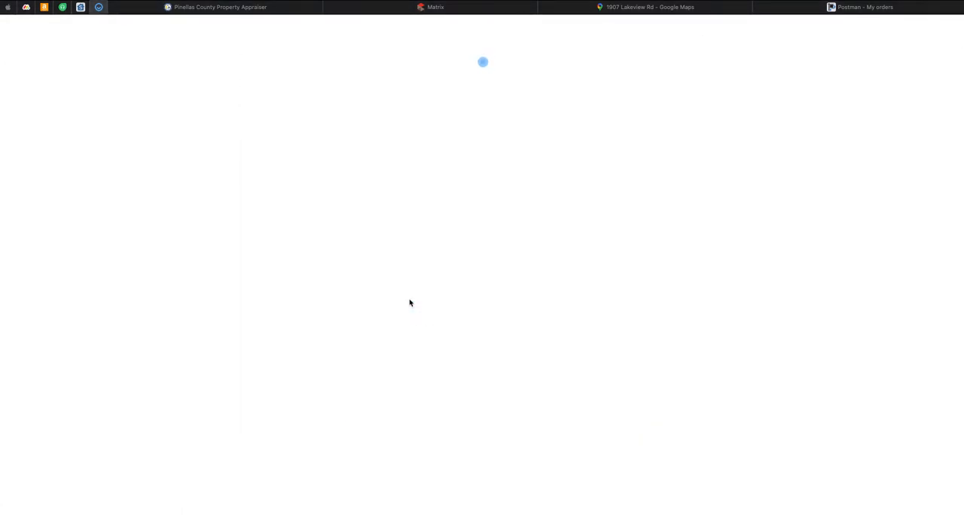
pyautogui.scroll(-3, 500, 310)
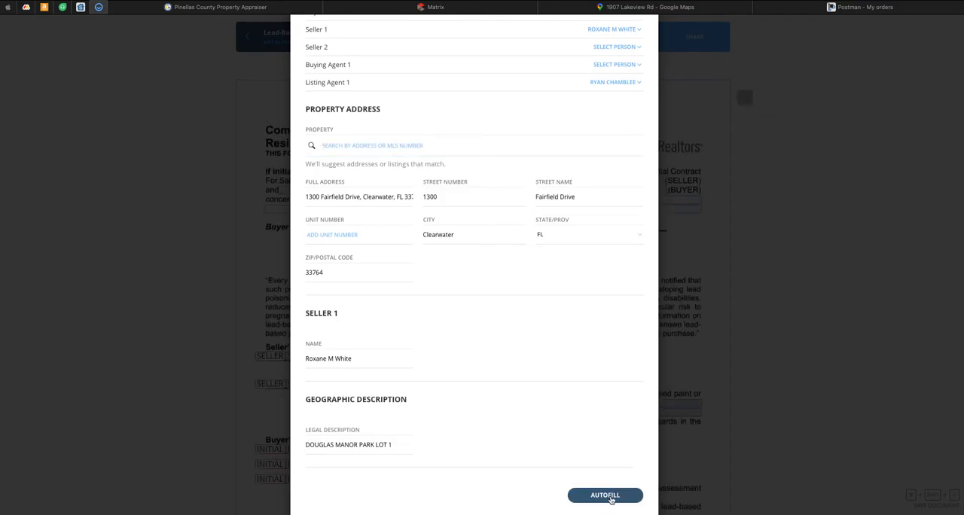
pyautogui.click(605, 496)
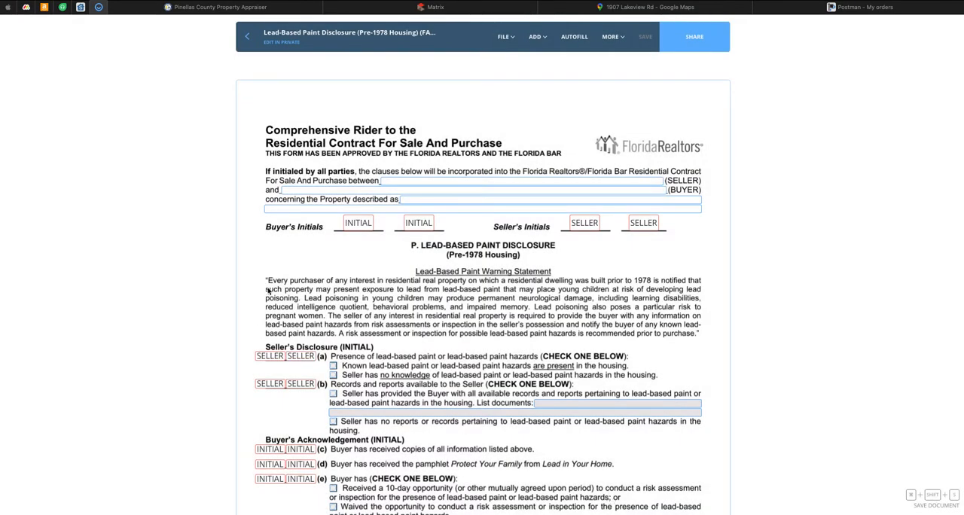
pyautogui.scroll(-2, 239, 250)
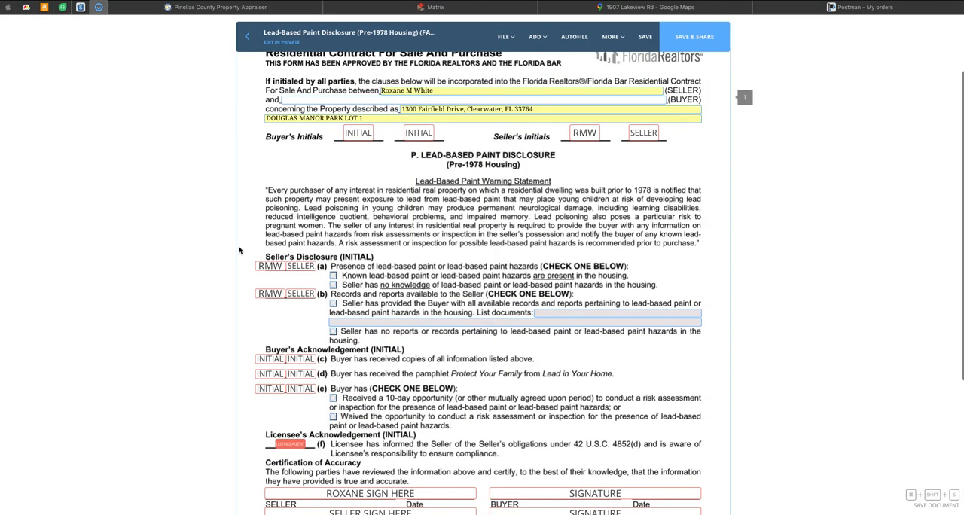
# Step: Review the Lead-Based Paint Disclosure's initials, checkboxes and signature fields, save the form, and return to the loop
pyautogui.click(333, 283)
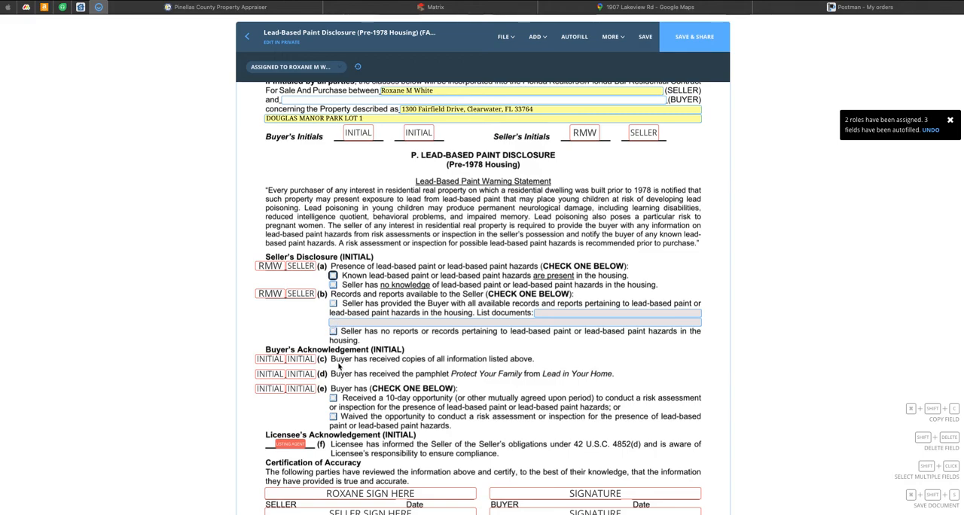
pyautogui.scroll(-2, 338, 367)
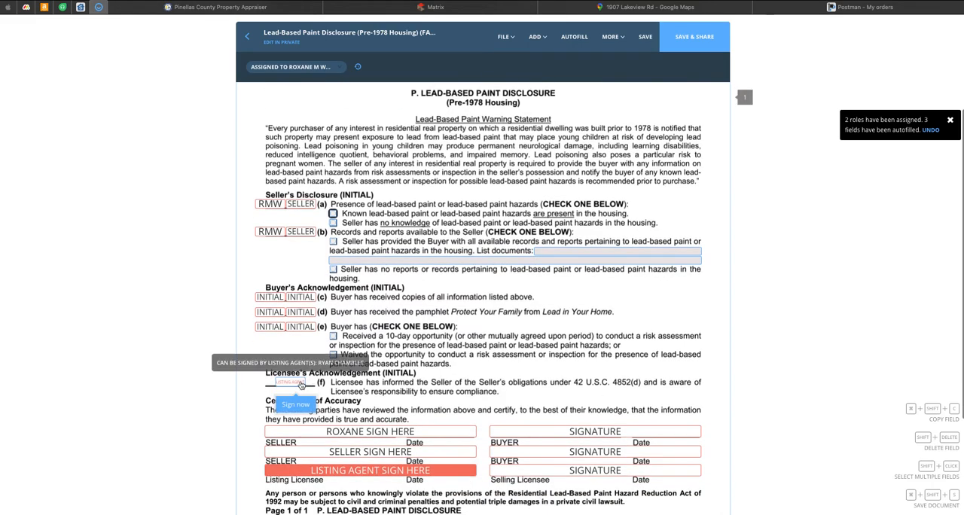
pyautogui.click(649, 38)
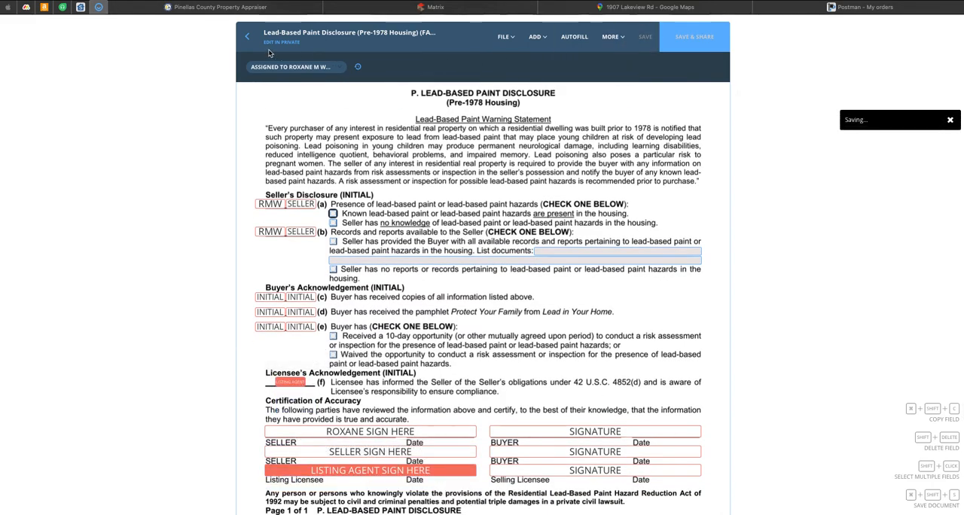
pyautogui.scroll(3, 330, 128)
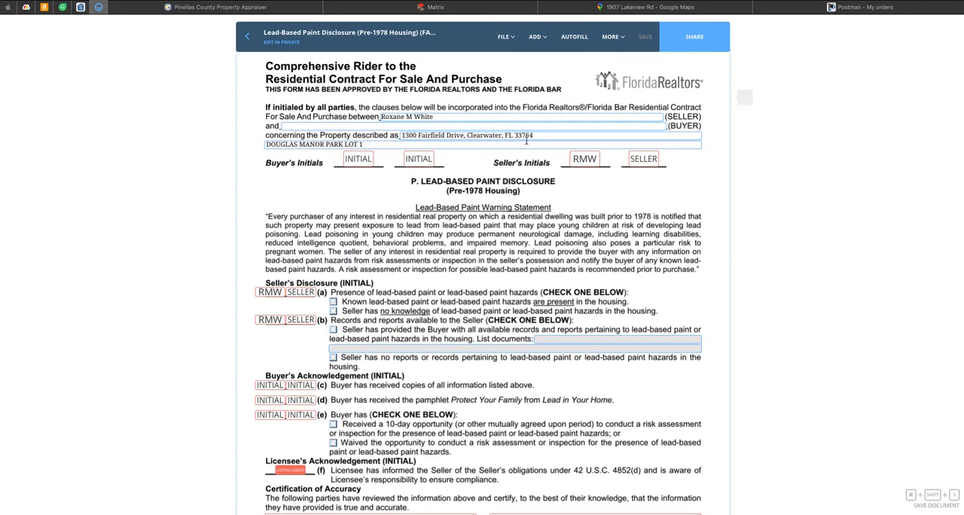
pyautogui.scroll(-5, 527, 142)
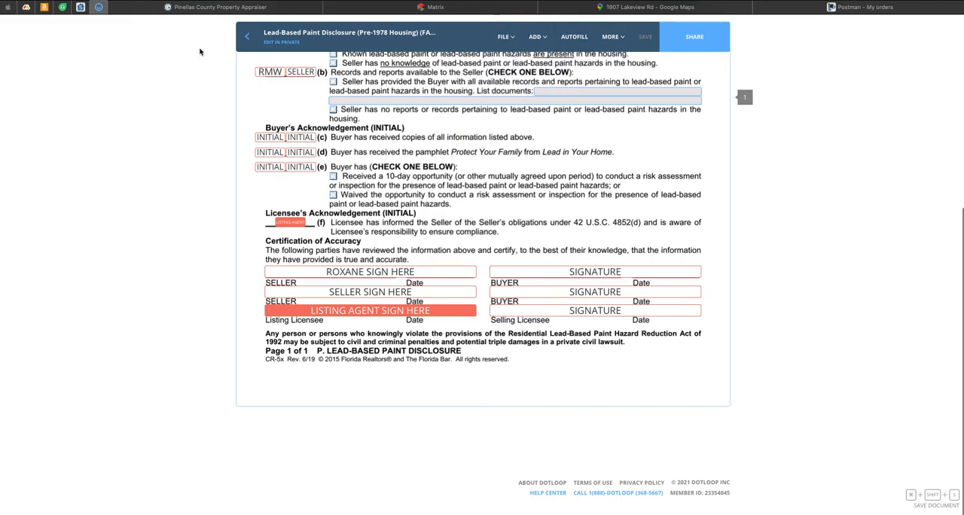
pyautogui.click(252, 35)
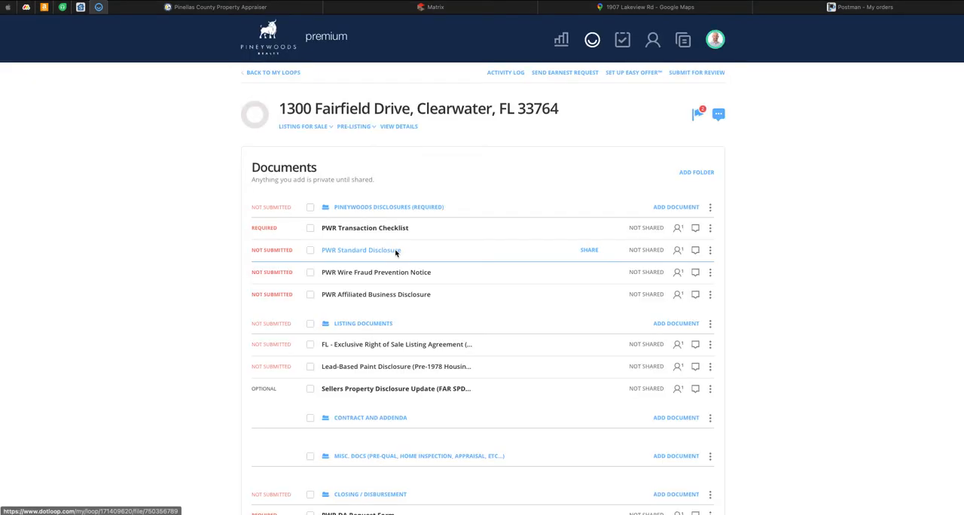
pyautogui.click(381, 391)
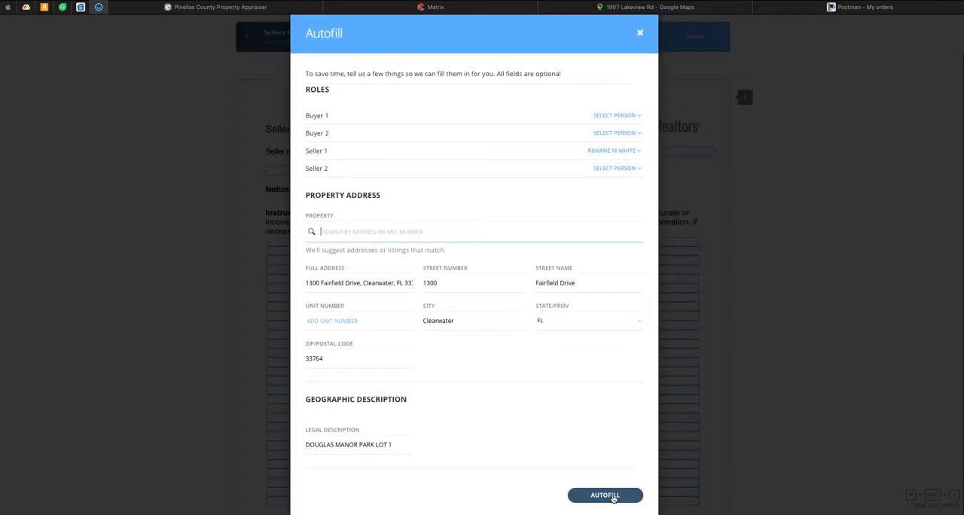
pyautogui.click(606, 495)
pyautogui.scroll(-5, 641, 291)
pyautogui.scroll(5, 642, 291)
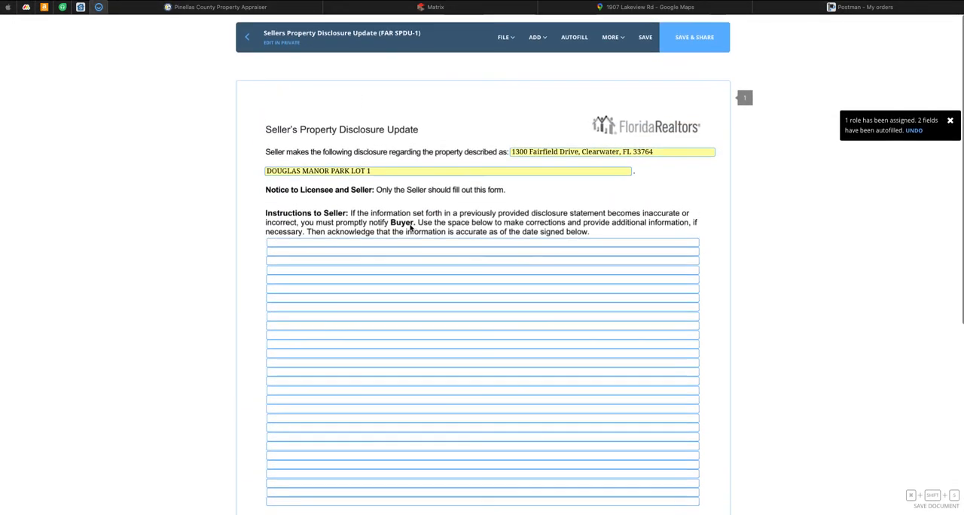
pyautogui.click(247, 36)
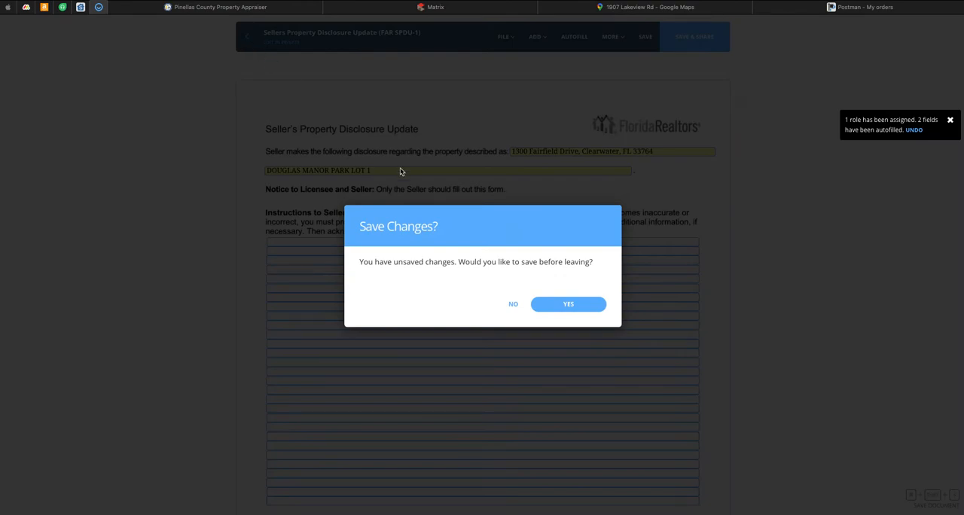
pyautogui.click(513, 304)
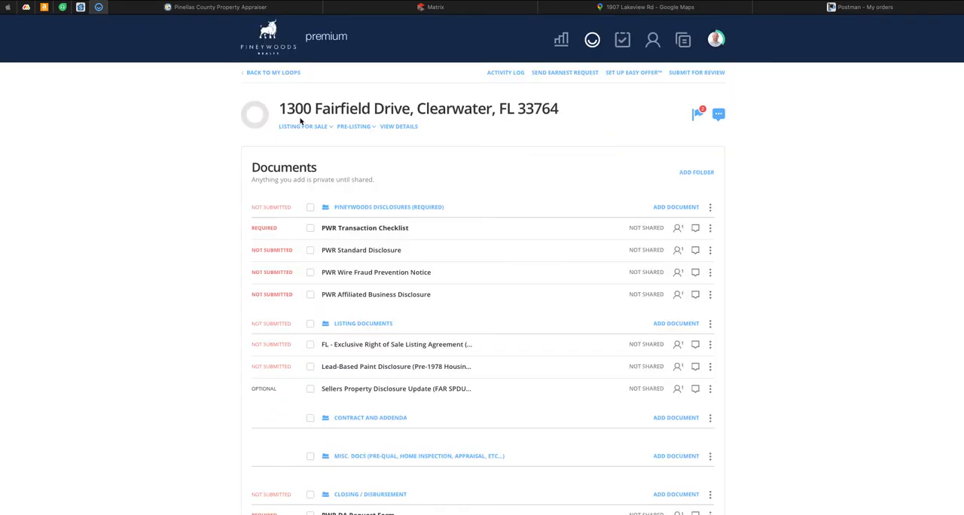
# Step: For the Listing Documents folder, search the Florida Interactive Forms templates for "disclosure"
pyautogui.scroll(-1, 434, 203)
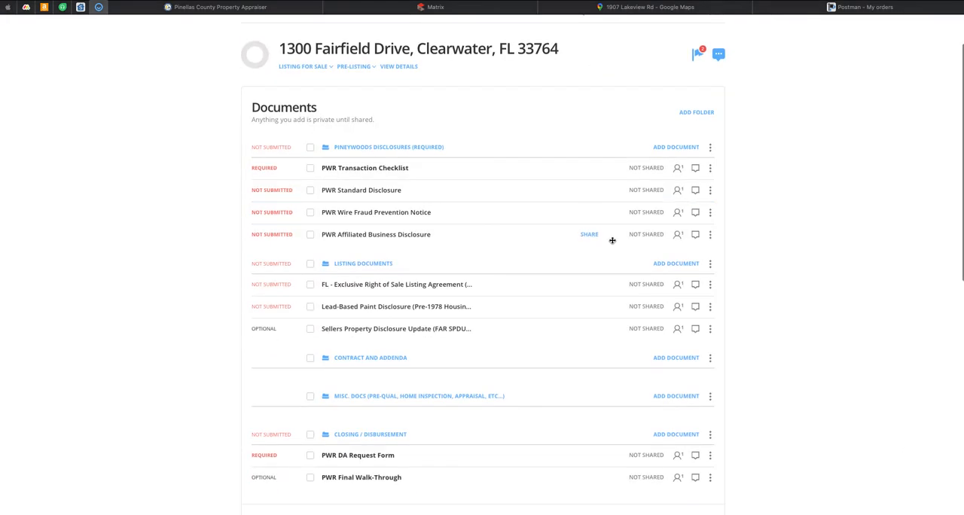
pyautogui.scroll(-1, 623, 243)
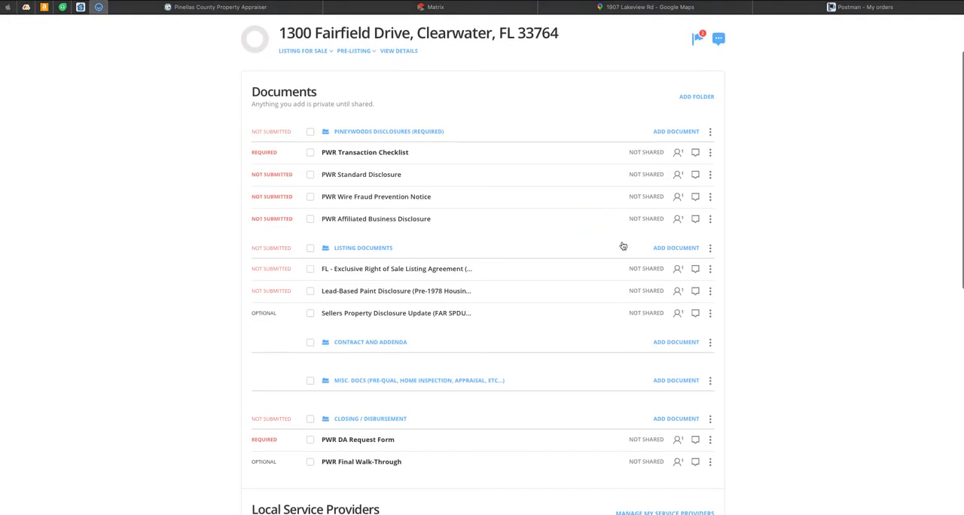
pyautogui.click(690, 247)
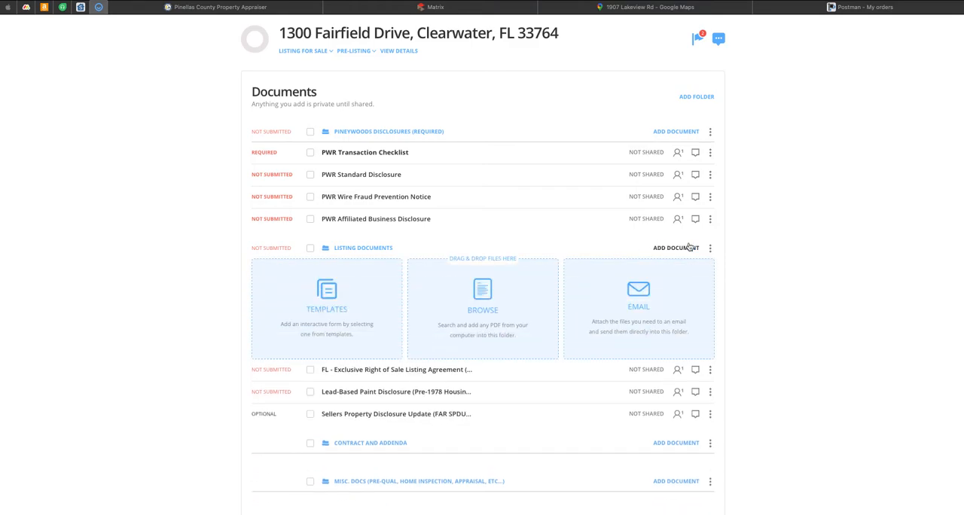
pyautogui.click(310, 311)
pyautogui.click(404, 283)
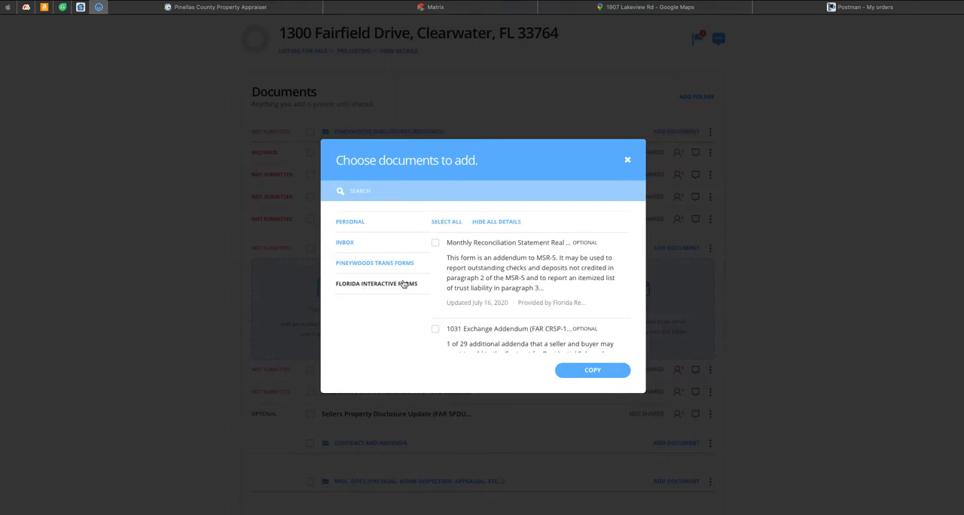
pyautogui.click(425, 197)
pyautogui.write('disclosure')
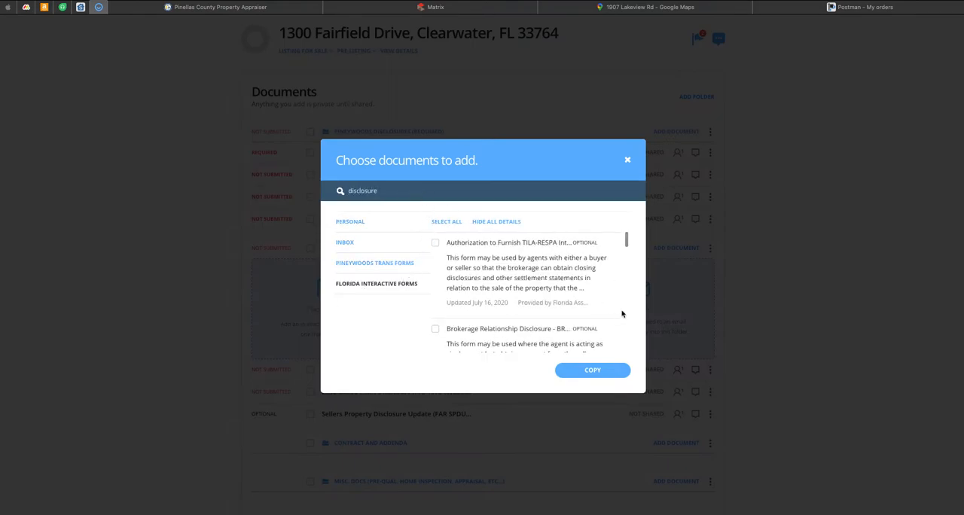
# Step: Add the Seller's Property Disclosure - Residential (FAR SPDR-3) template to the Listing Documents folder
pyautogui.scroll(-3, 518, 277)
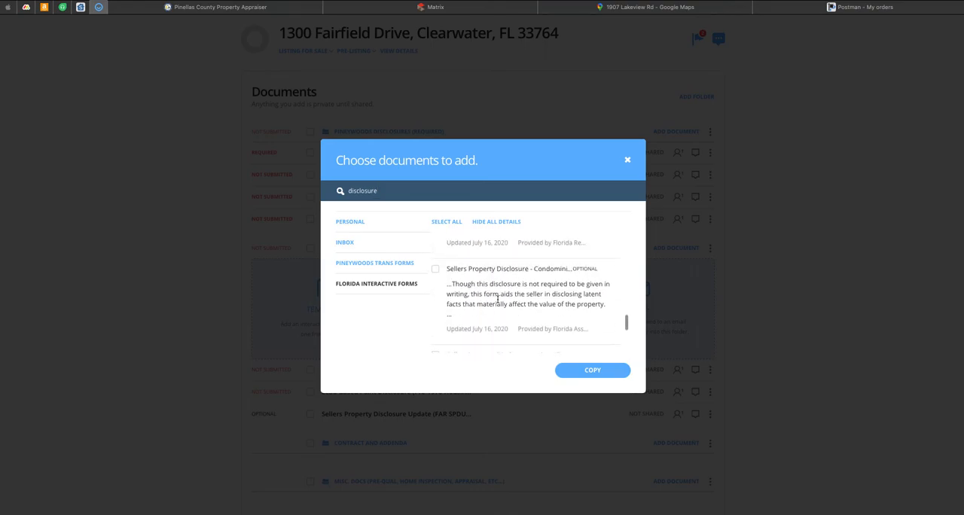
pyautogui.scroll(2, 493, 297)
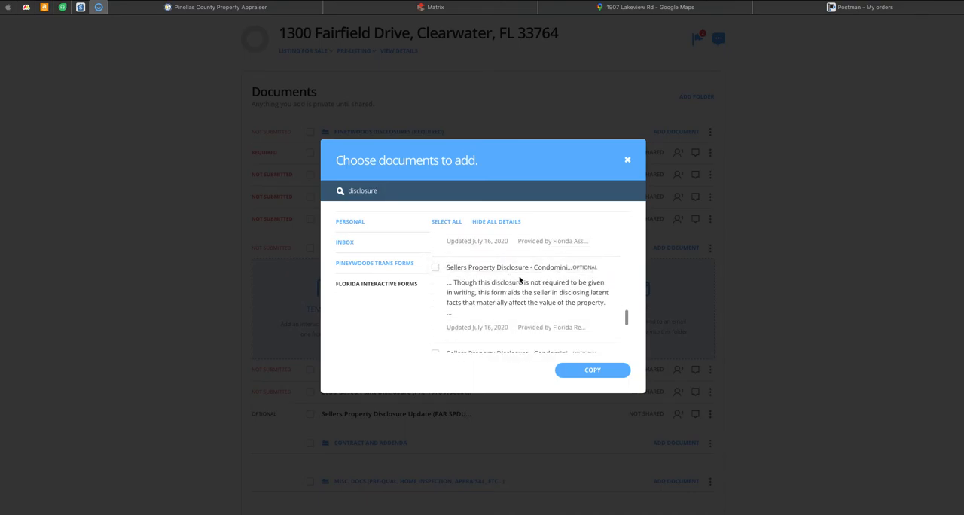
pyautogui.scroll(2, 482, 279)
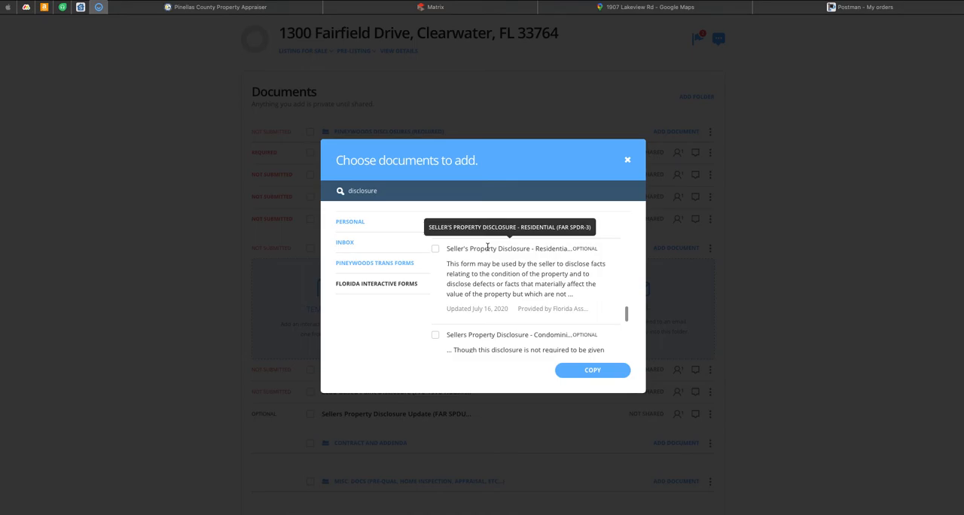
pyautogui.click(435, 249)
pyautogui.click(598, 370)
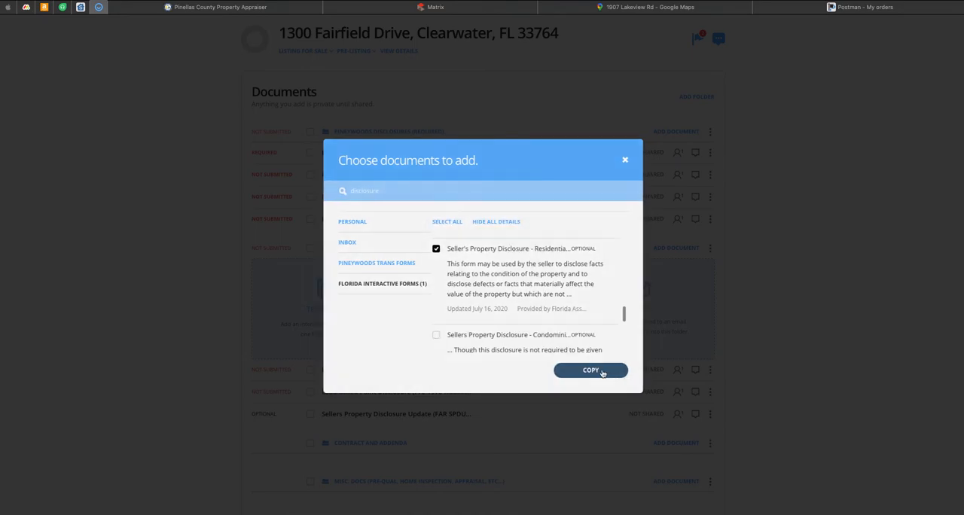
pyautogui.click(608, 412)
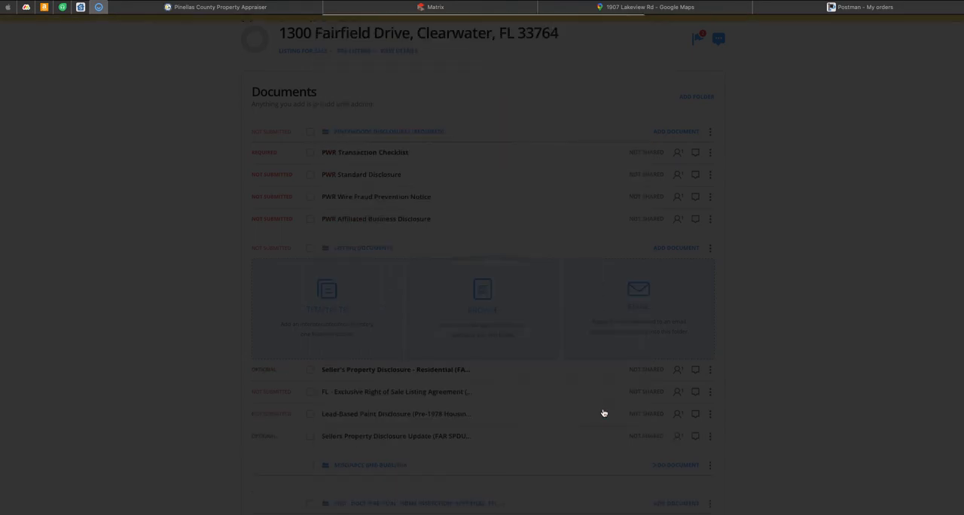
# Step: Rename the Sellers Property Disclosure Update (FAR SPDU-1) document as VOID and archive it
pyautogui.scroll(-2, 744, 328)
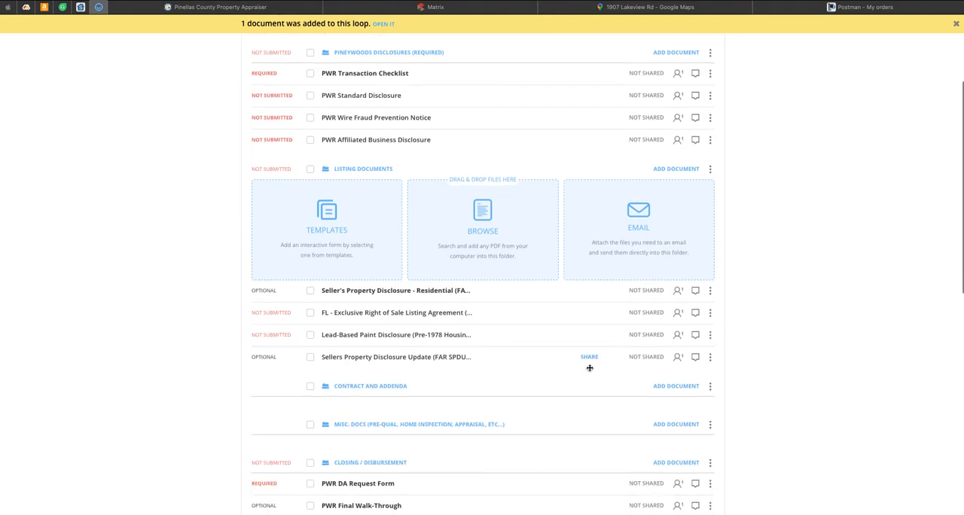
pyautogui.click(709, 357)
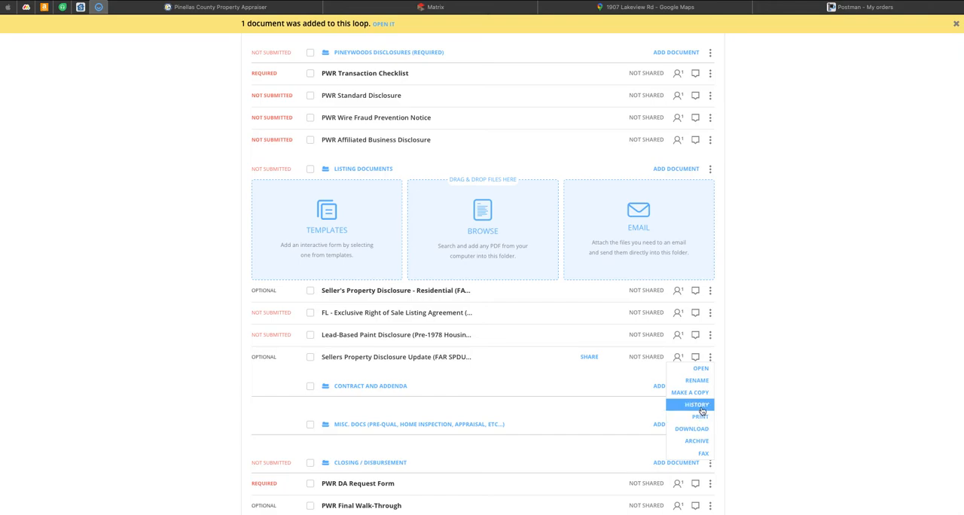
pyautogui.click(699, 382)
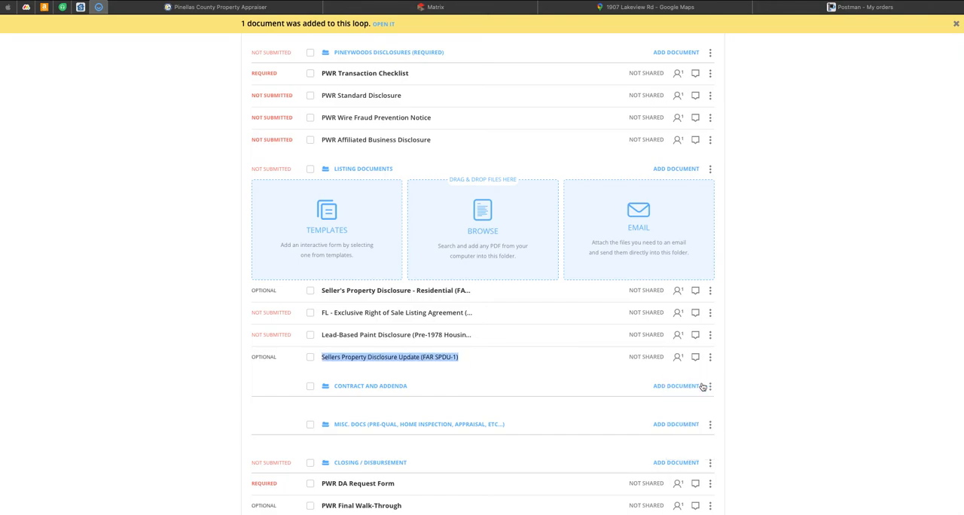
pyautogui.write('VOID')
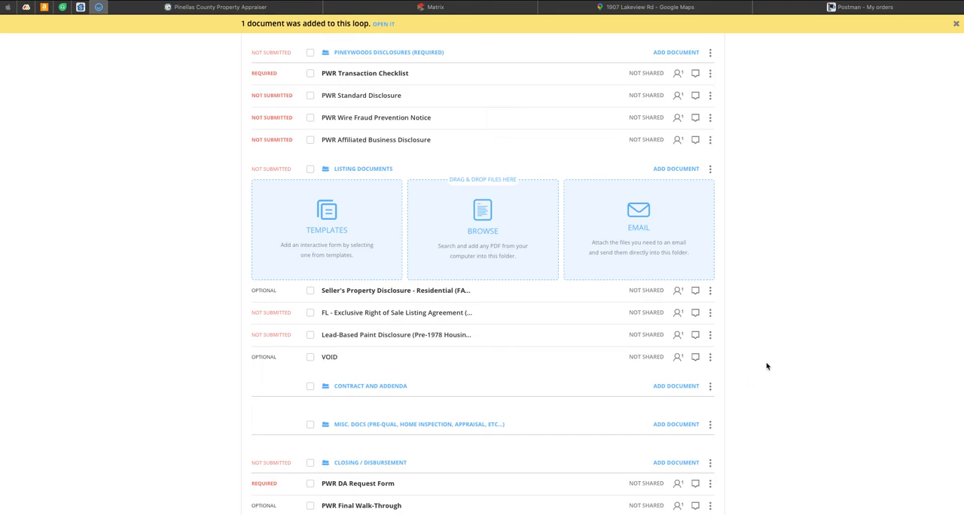
pyautogui.click(710, 357)
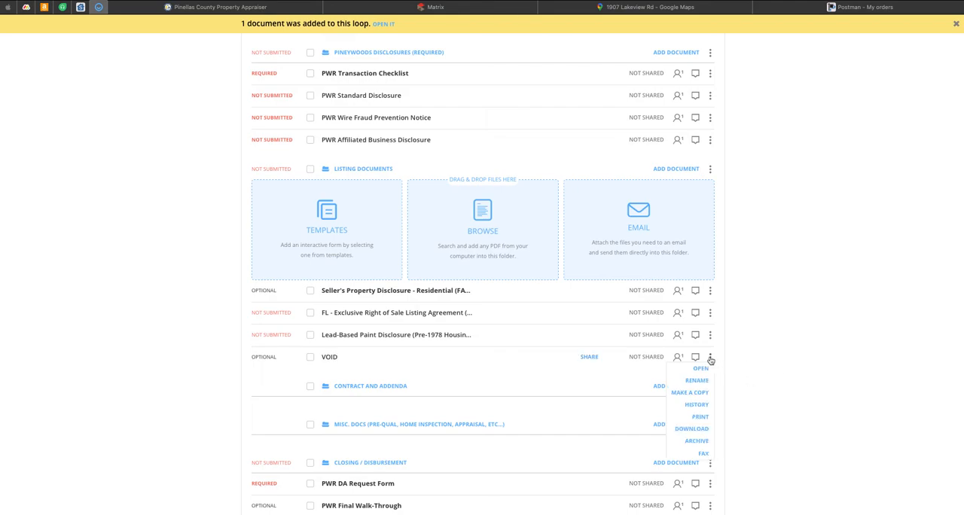
pyautogui.click(704, 441)
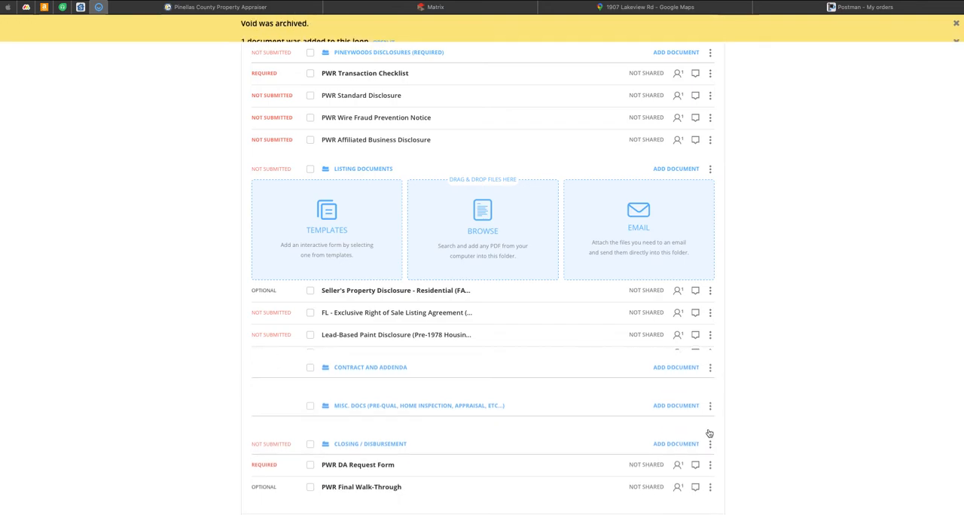
# Step: Move the Seller's Property Disclosure - Residential below the Lead-Based Paint Disclosure, and autofill it with the assigned seller and property address
pyautogui.moveTo(475, 304)
pyautogui.mouseDown()
pyautogui.moveTo(467, 361)
pyautogui.moveTo(464, 349)
pyautogui.mouseUp()
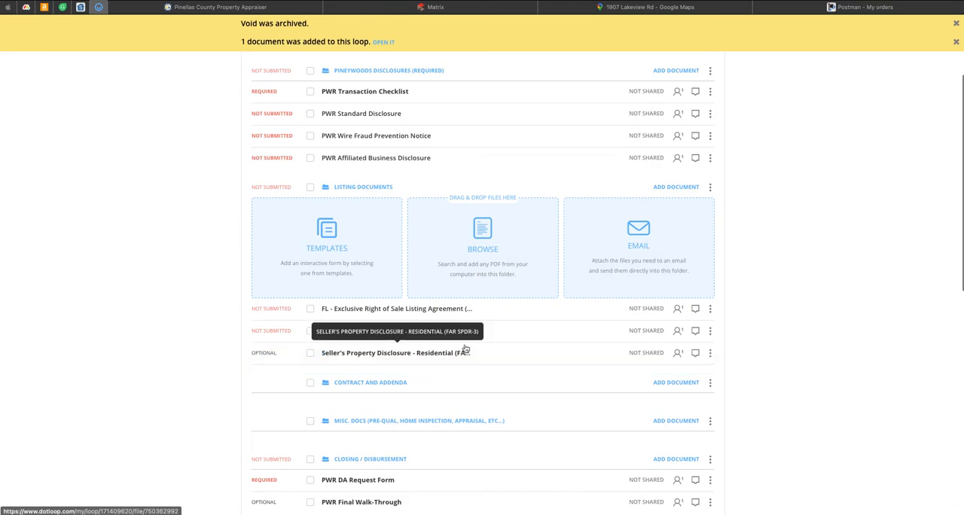
pyautogui.click(377, 255)
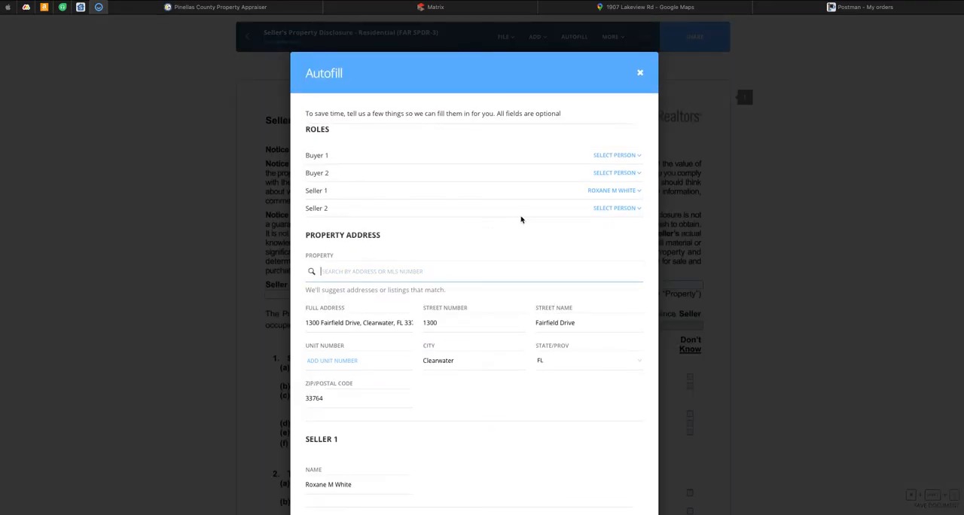
pyautogui.scroll(-2, 592, 219)
pyautogui.click(605, 495)
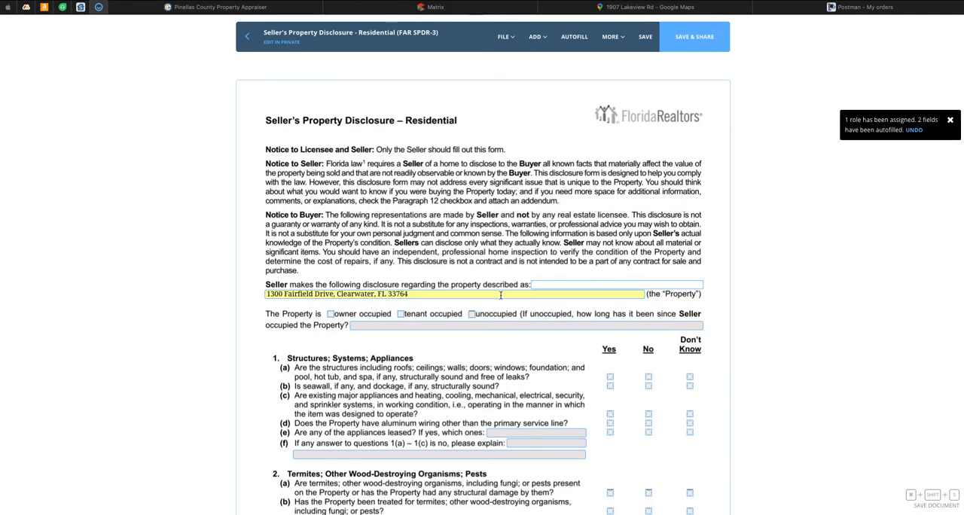
# Step: Review the Seller's Property Disclosure - Residential through the signature fields on page 4 and save the form
pyautogui.scroll(-5, 679, 275)
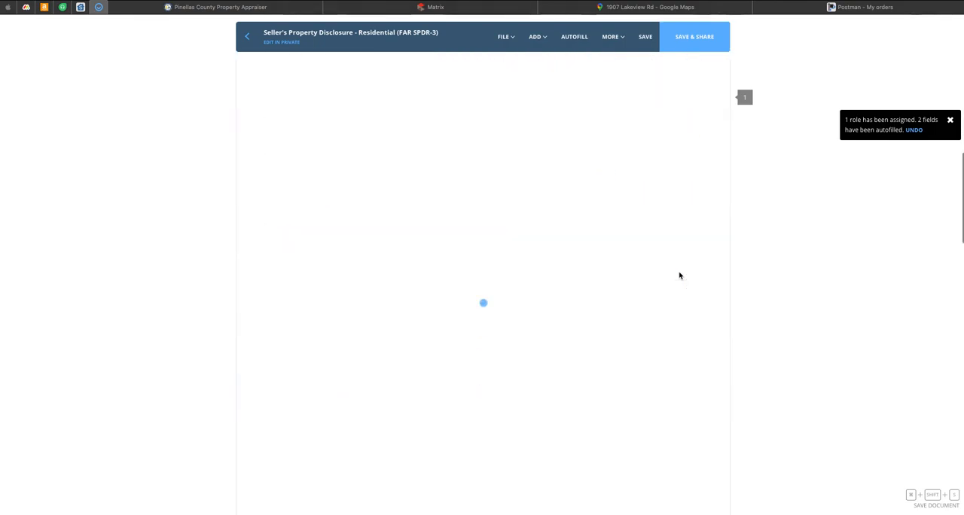
pyautogui.scroll(-10, 679, 276)
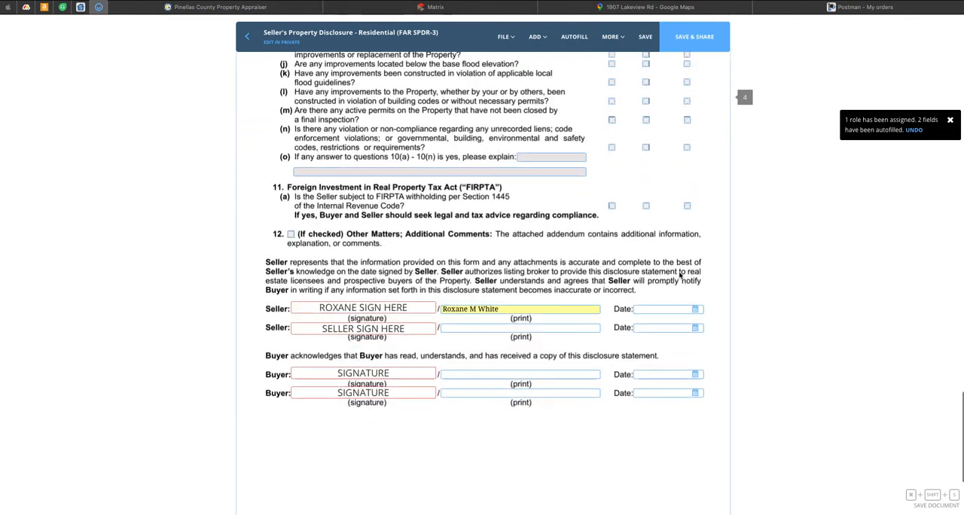
pyautogui.scroll(-1, 680, 276)
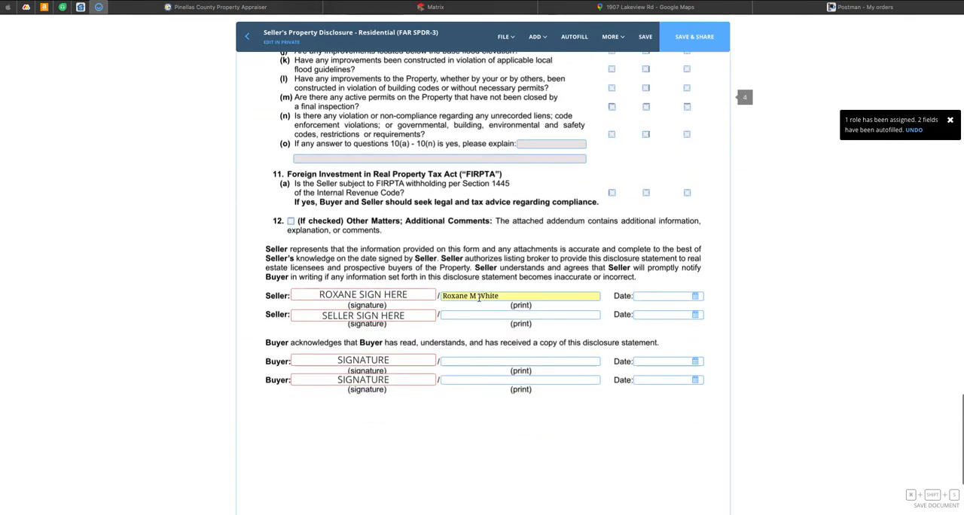
pyautogui.scroll(15, 619, 257)
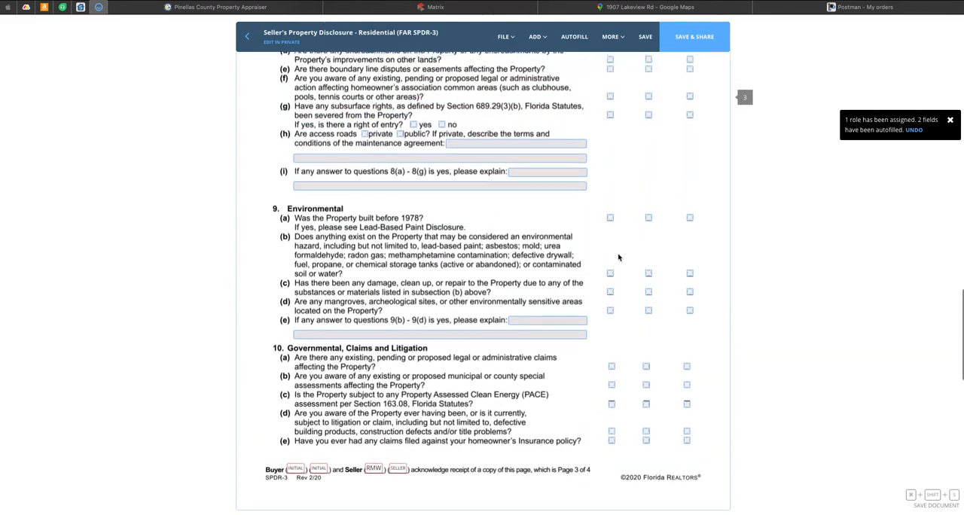
pyautogui.scroll(10, 618, 257)
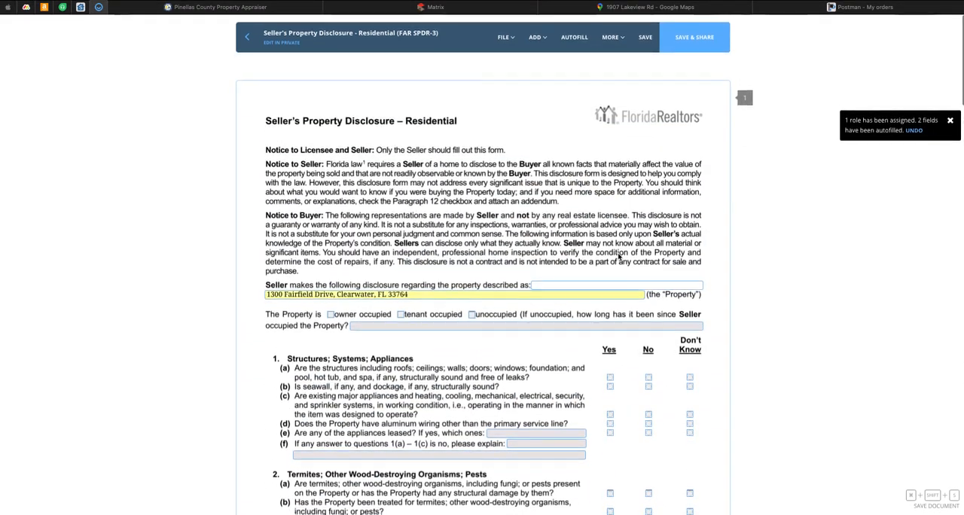
pyautogui.click(646, 39)
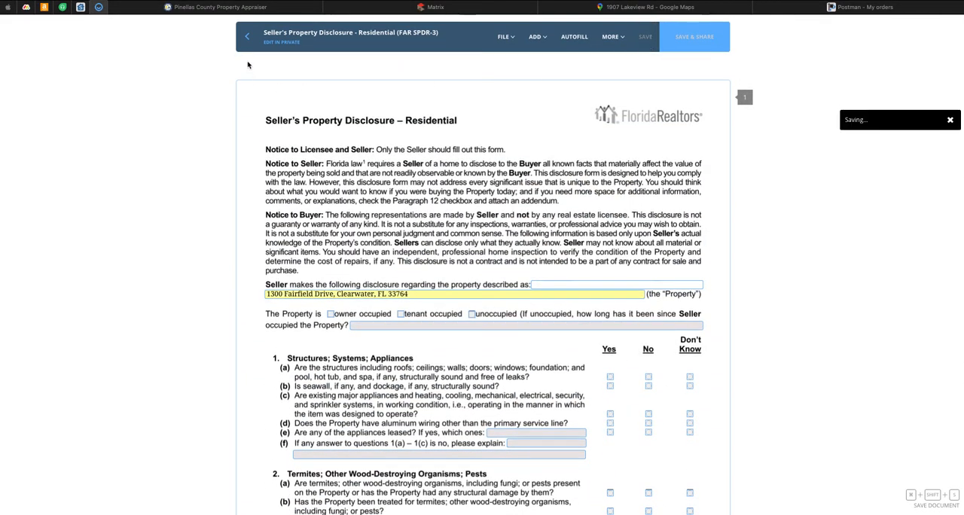
# Step: Return to the loop's documents and select the three unsubmitted PWR disclosures and all three forms in the Listing Documents folder
pyautogui.click(246, 35)
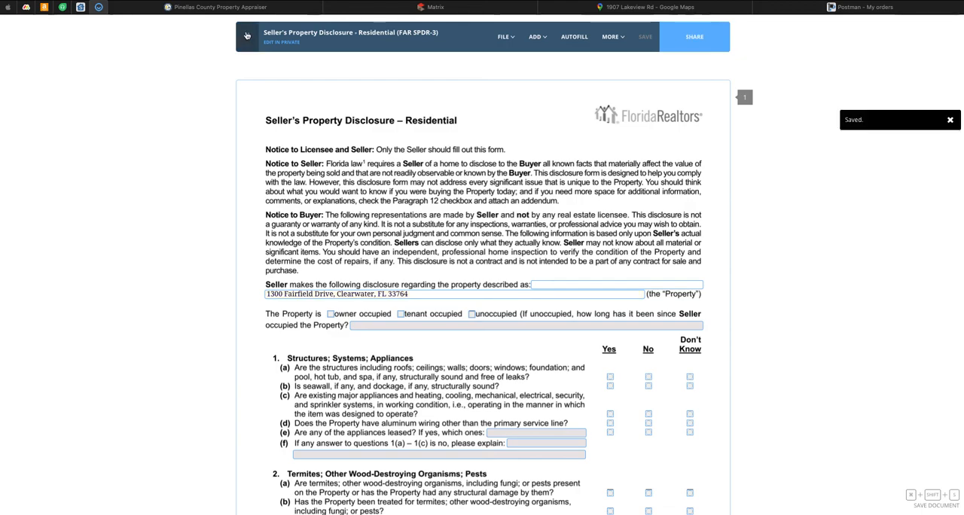
pyautogui.scroll(-1, 192, 226)
pyautogui.scroll(-1, 192, 226)
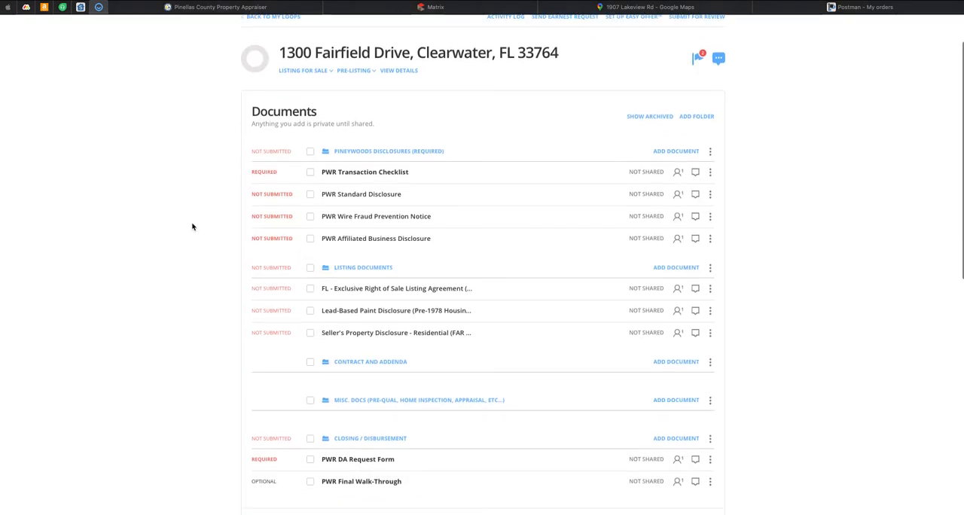
pyautogui.click(310, 189)
pyautogui.click(310, 211)
pyautogui.click(310, 233)
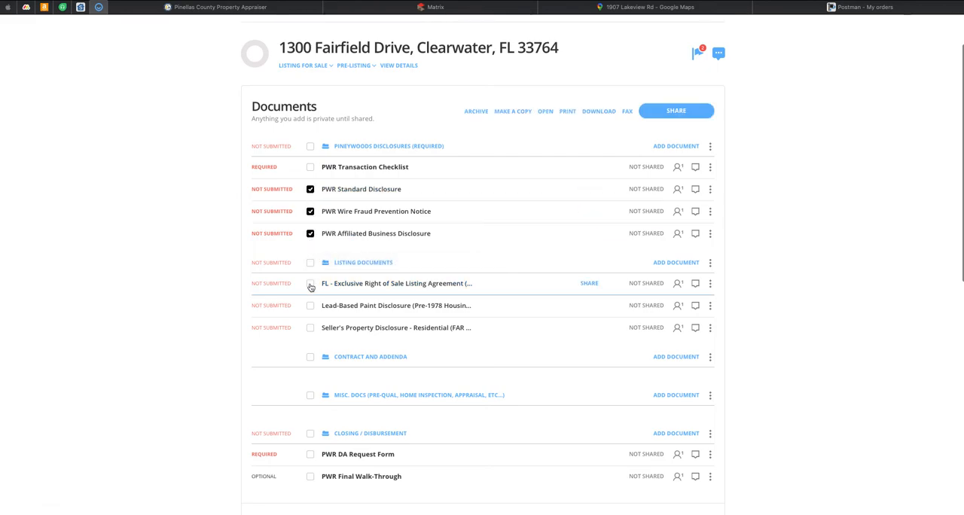
pyautogui.click(310, 283)
pyautogui.click(310, 305)
pyautogui.click(310, 328)
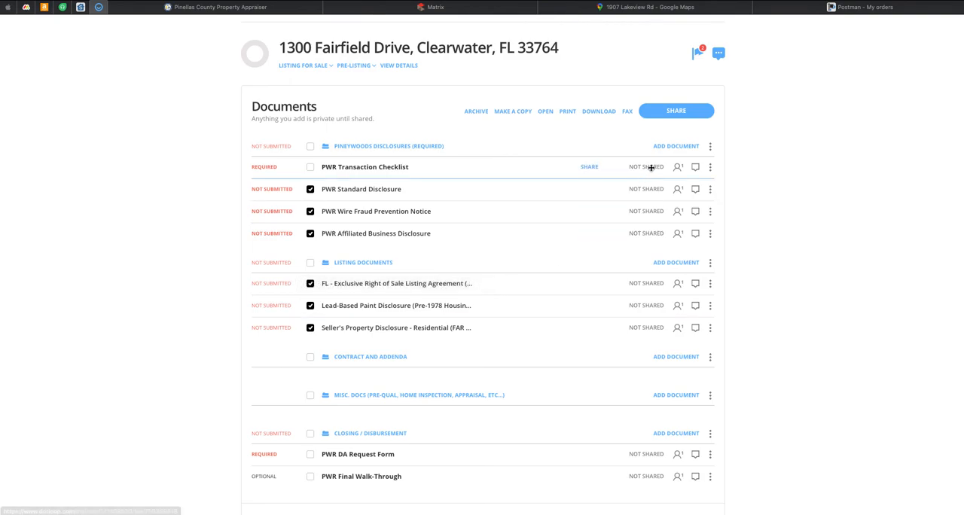
# Step: Start sharing the selected documents with the seller, adding the custom message "Listing document for your review and signature."
pyautogui.click(673, 113)
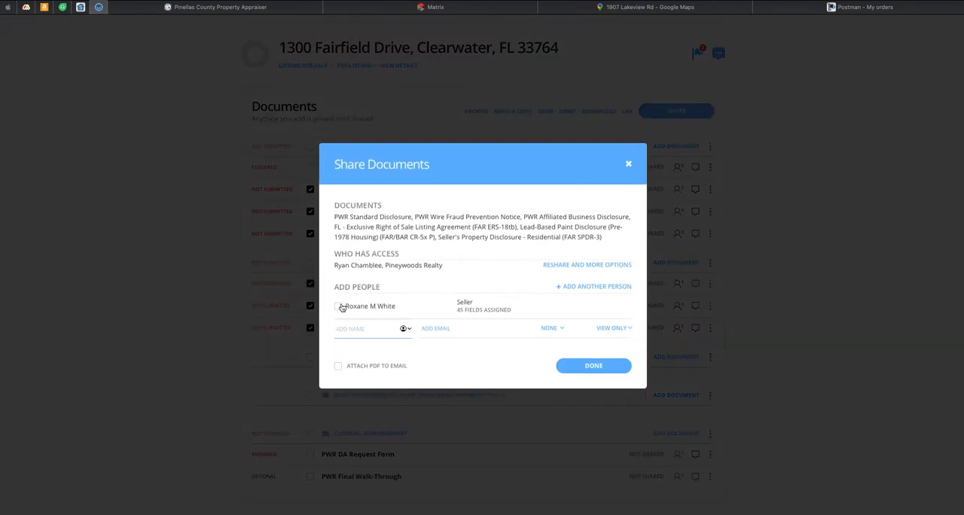
pyautogui.click(338, 306)
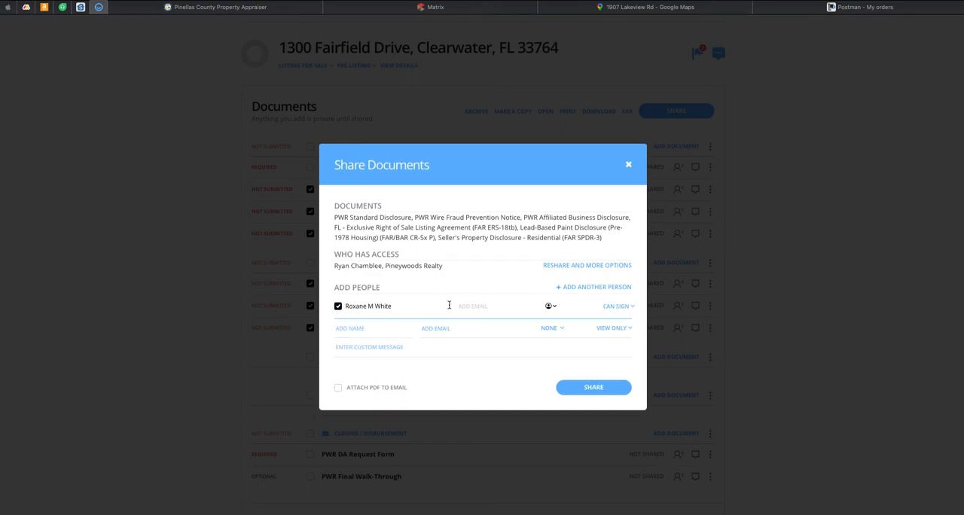
pyautogui.click(411, 348)
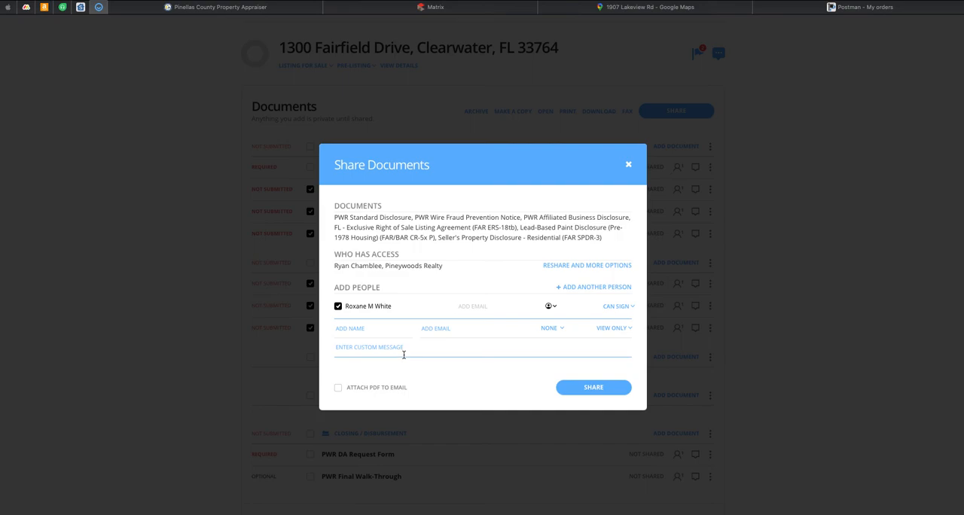
pyautogui.click(404, 352)
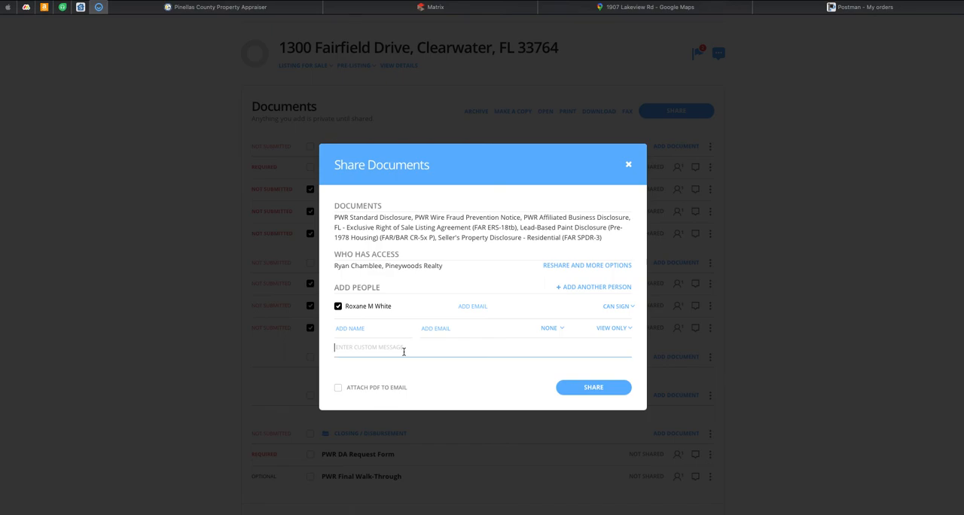
pyautogui.write('Listing document for your review and signature.')
pyautogui.click(400, 367)
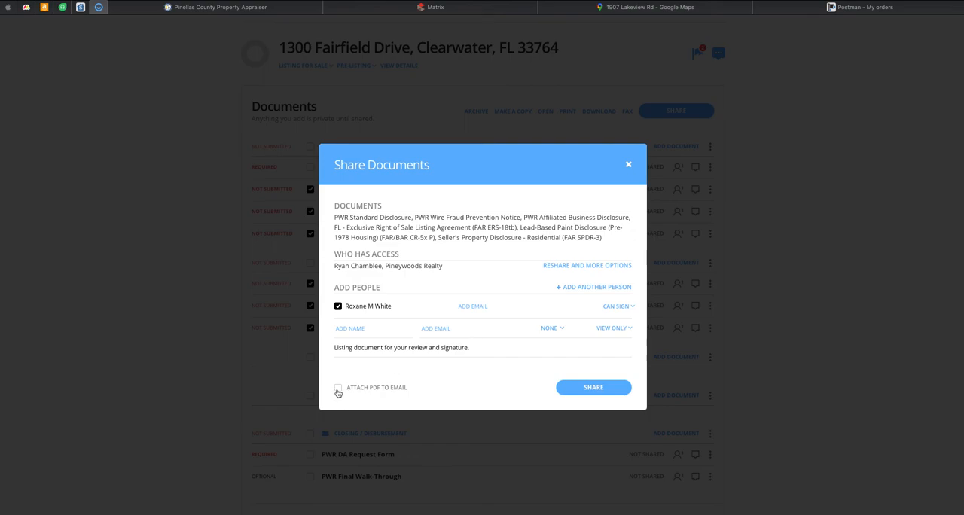
# Step: Add the message line "PDF attached below if you prefer review that way." and try to share the documents with the PDF attached to the email
pyautogui.click(507, 350)
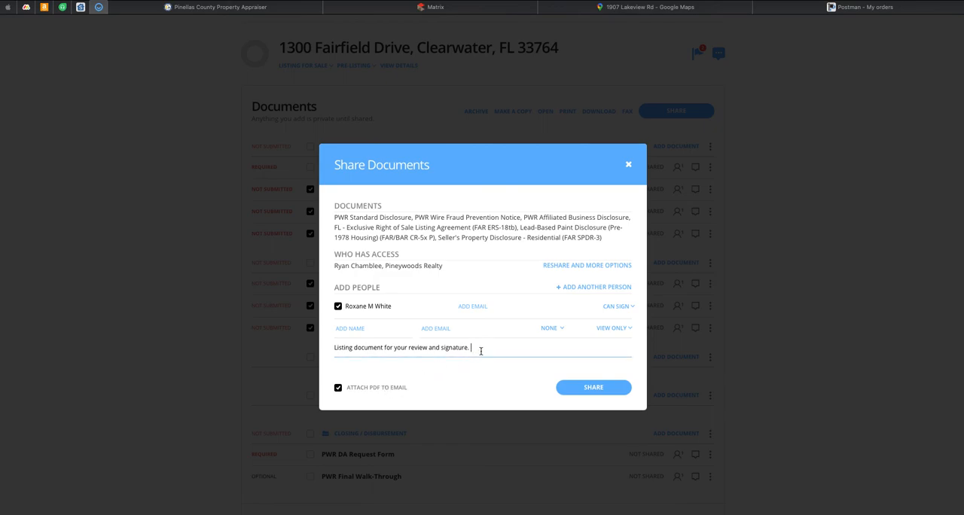
pyautogui.press('Return')
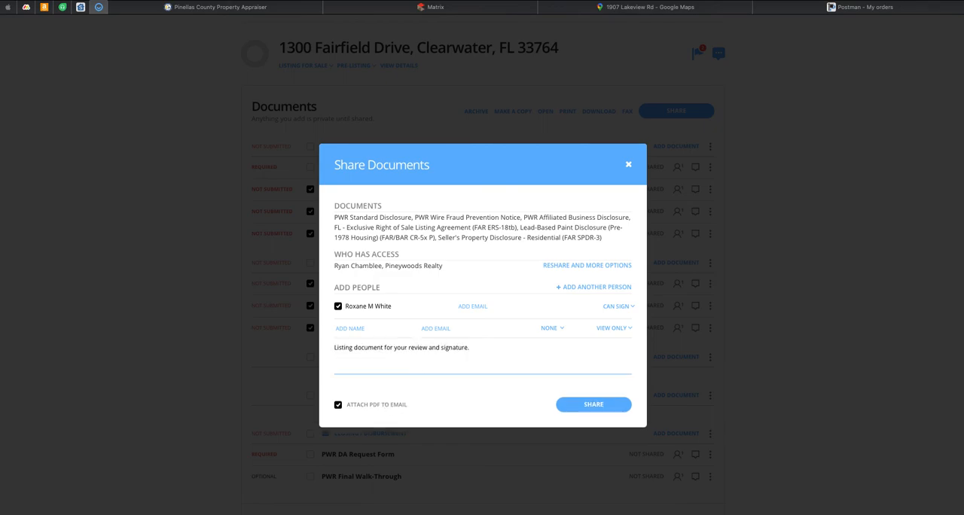
pyautogui.write('PDF attached below if you p')
pyautogui.press('BackSpace')
pyautogui.press('BackSpace')
pyautogui.press('BackSpace')
pyautogui.press('BackSpace')
pyautogui.write('io')
pyautogui.press('BackSpace')
pyautogui.press('BackSpace')
pyautogui.write('ou prefer review that way.')
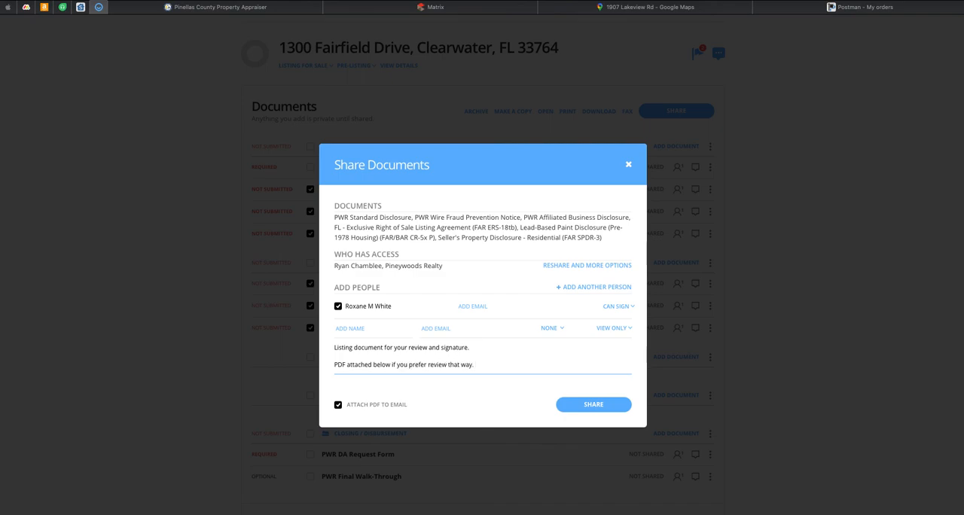
pyautogui.click(615, 404)
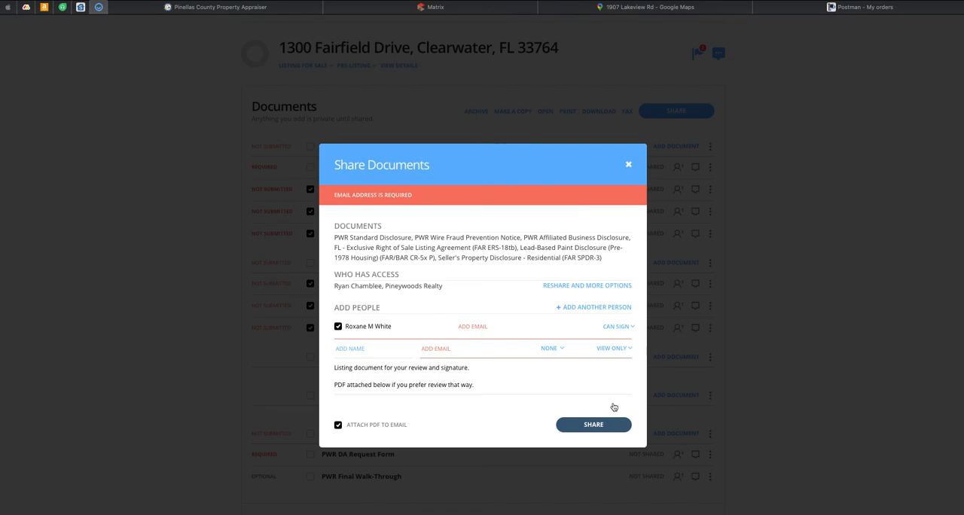
pyautogui.click(629, 166)
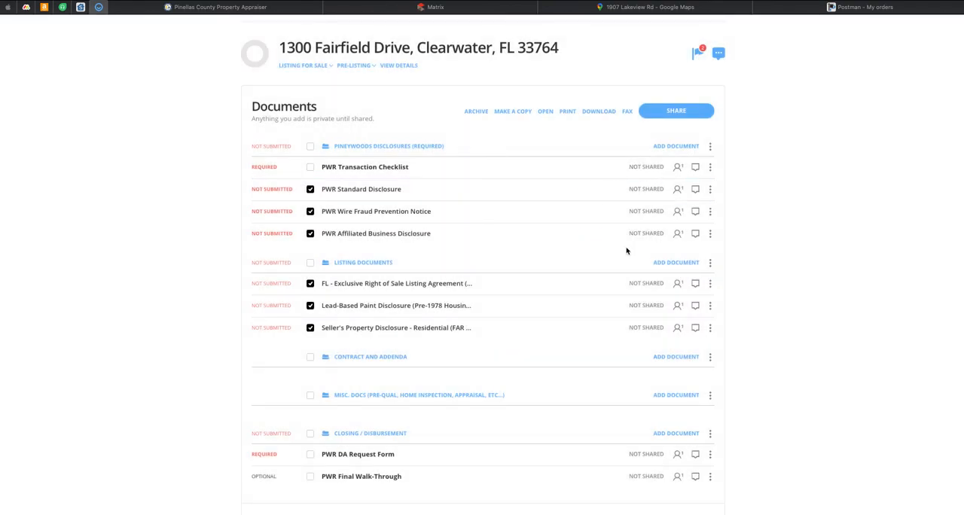